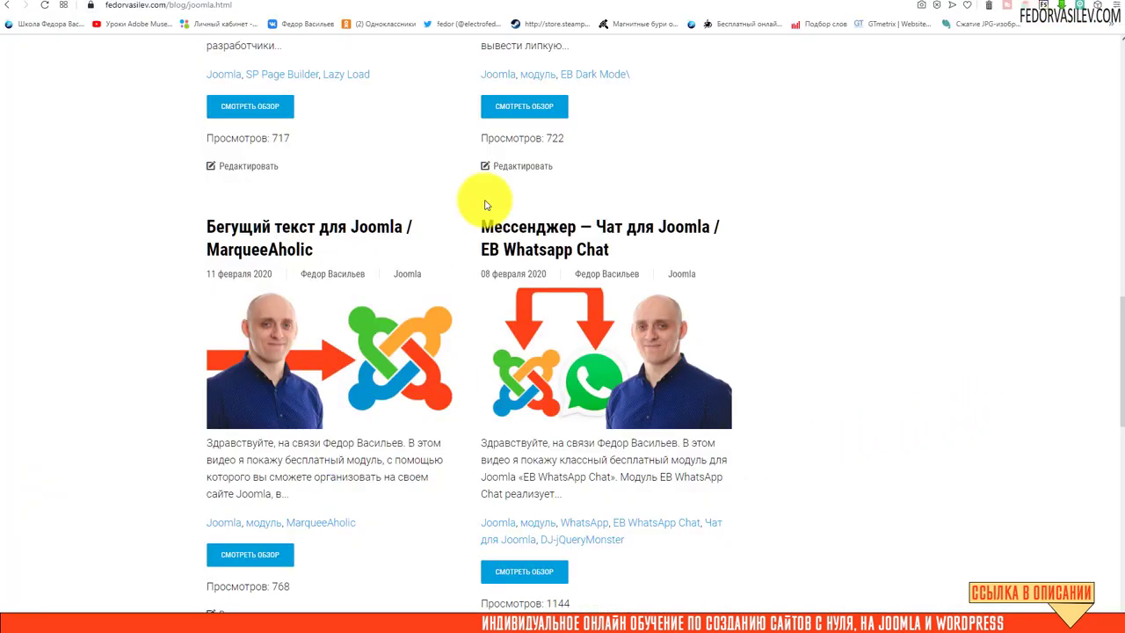
Open the blog article about the EB Whatsapp Chat messenger for Joomla and read through its description.
left_click(542, 239)
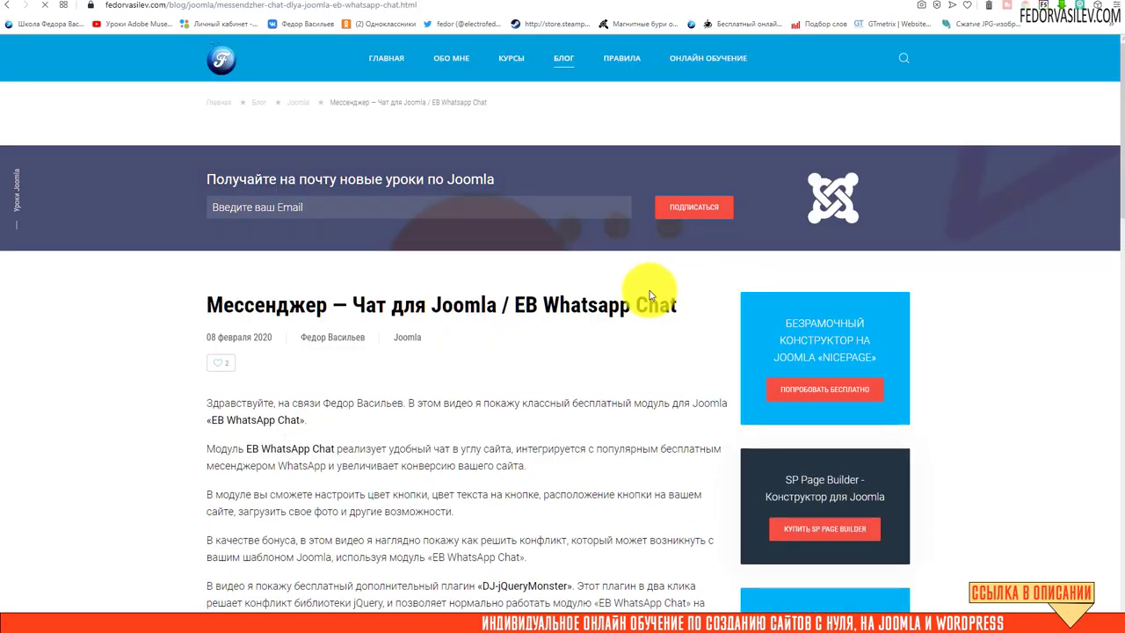
scroll(668, 291, "down", 2)
scroll(673, 288, "down", 3)
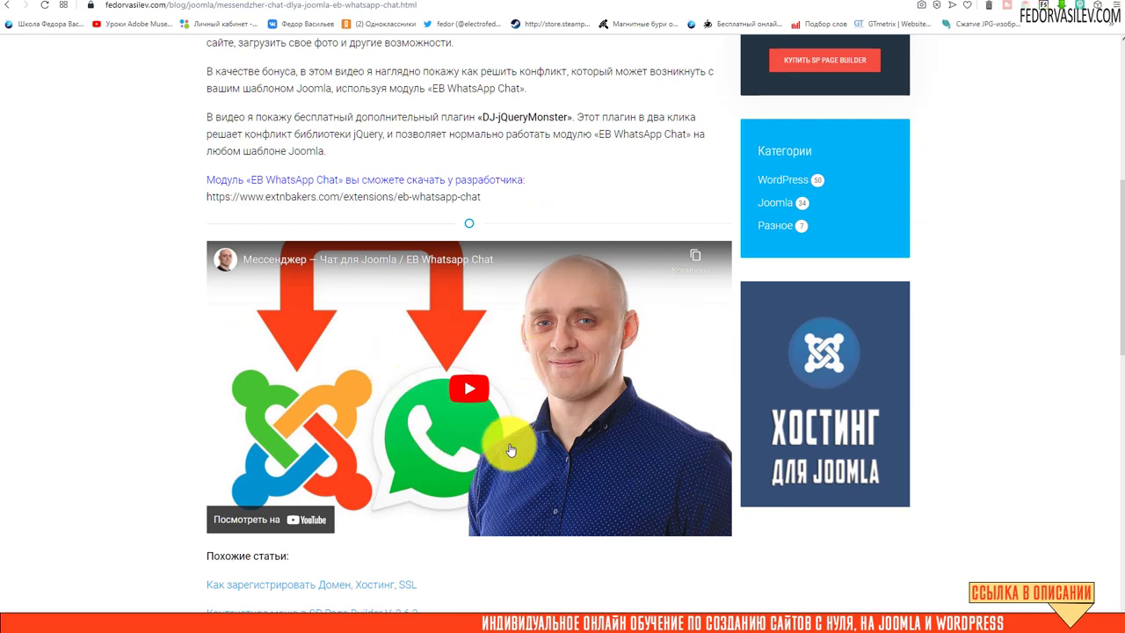
scroll(504, 437, "up", 2)
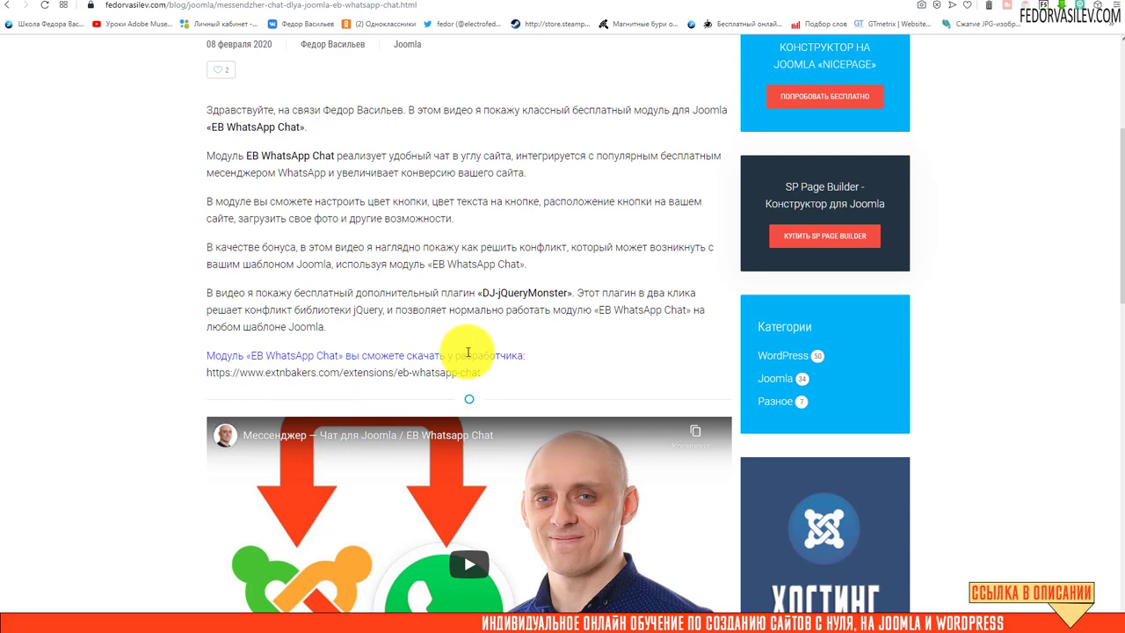
scroll(472, 350, "down", 3)
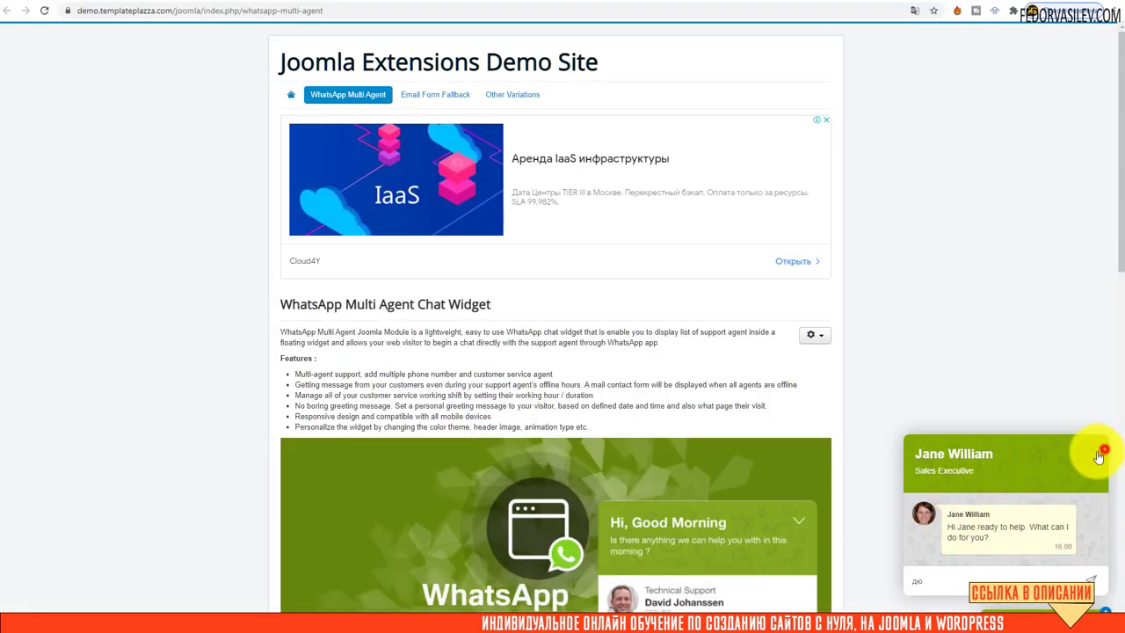
Try the WhatsApp chat widget on the Joomla Extensions demo site and on web73.su, opening the agent's chat box.
left_click(1088, 466)
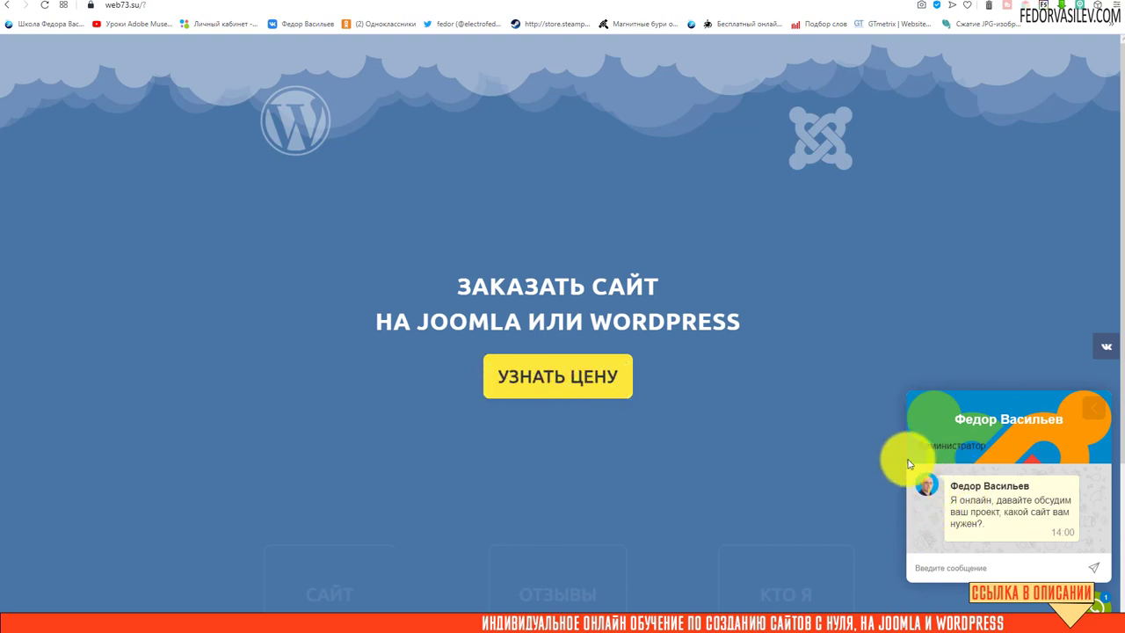
left_click_drag(980, 521, 962, 485)
left_click(934, 522)
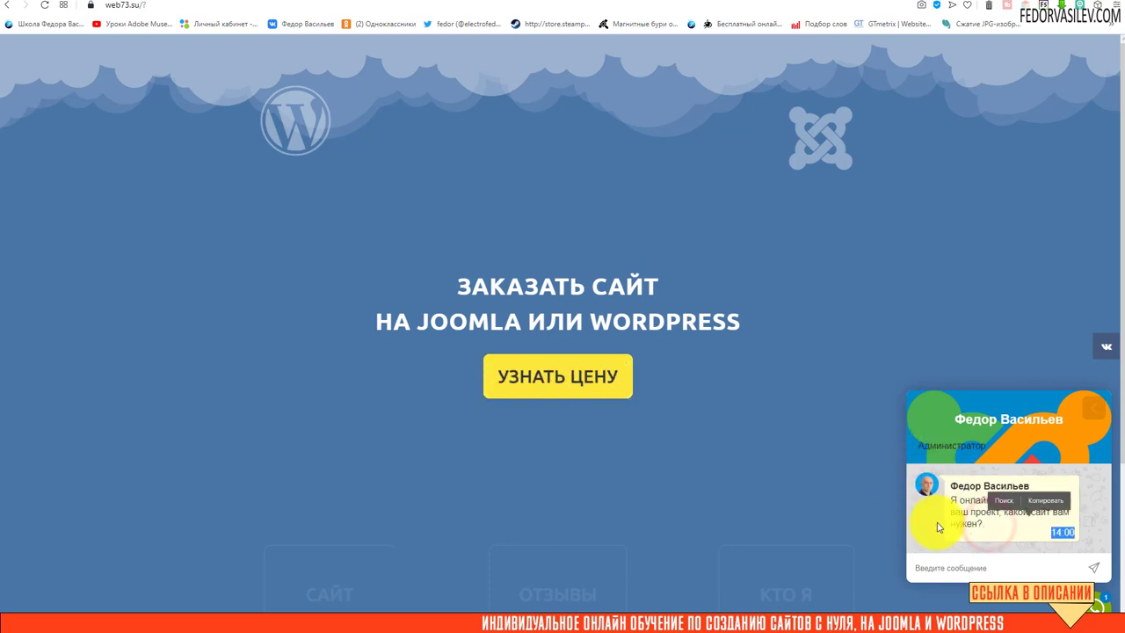
left_click(967, 522)
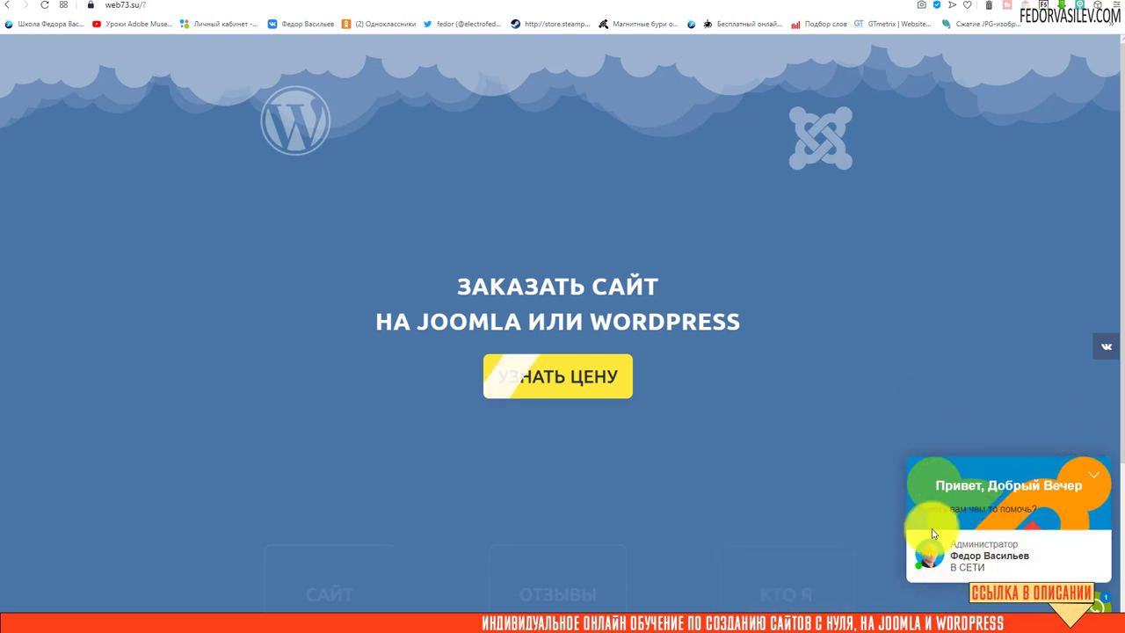
left_click(966, 560)
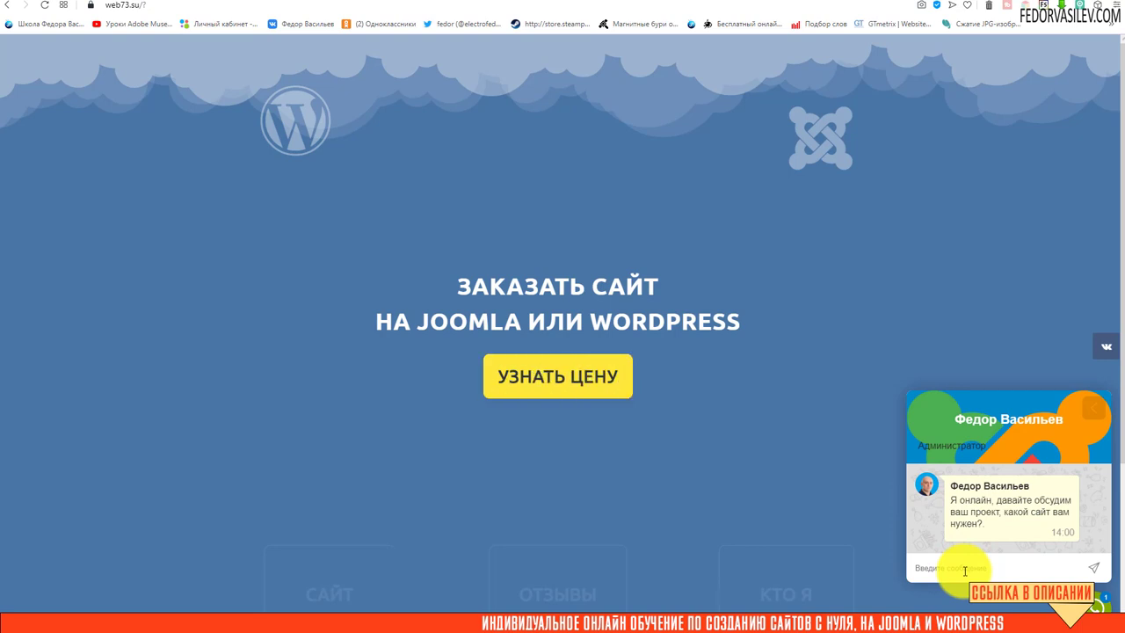
Switch to the mod_whatsapp_agent settings and examine the theme colour options and widget header image, comparing the image with the live site.
left_click(488, 0)
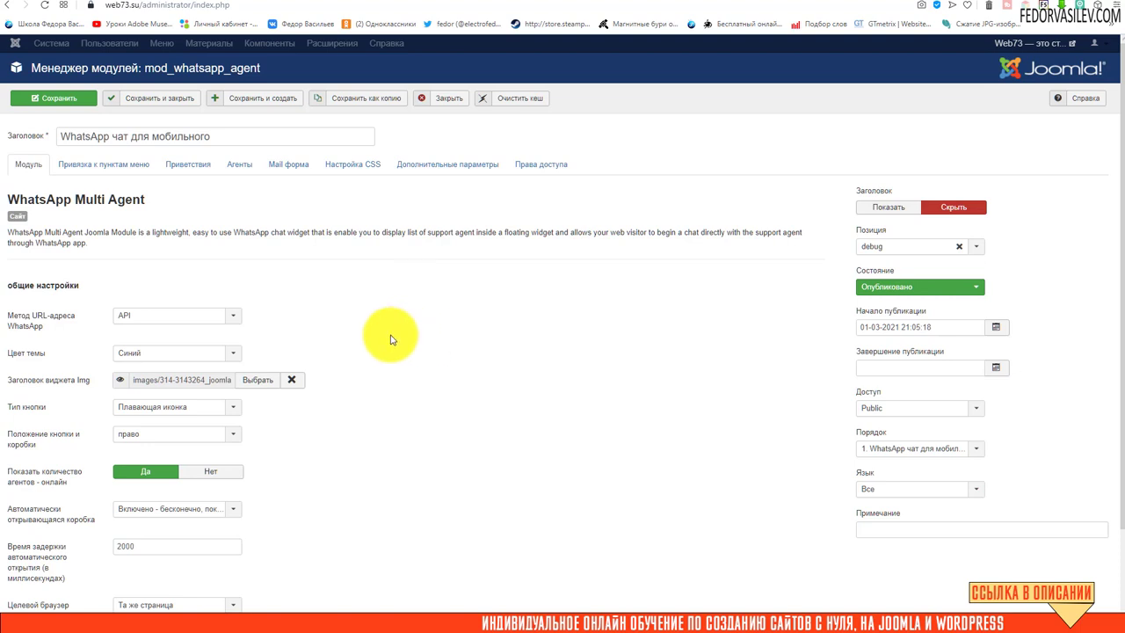
scroll(50, 221, "down", 2)
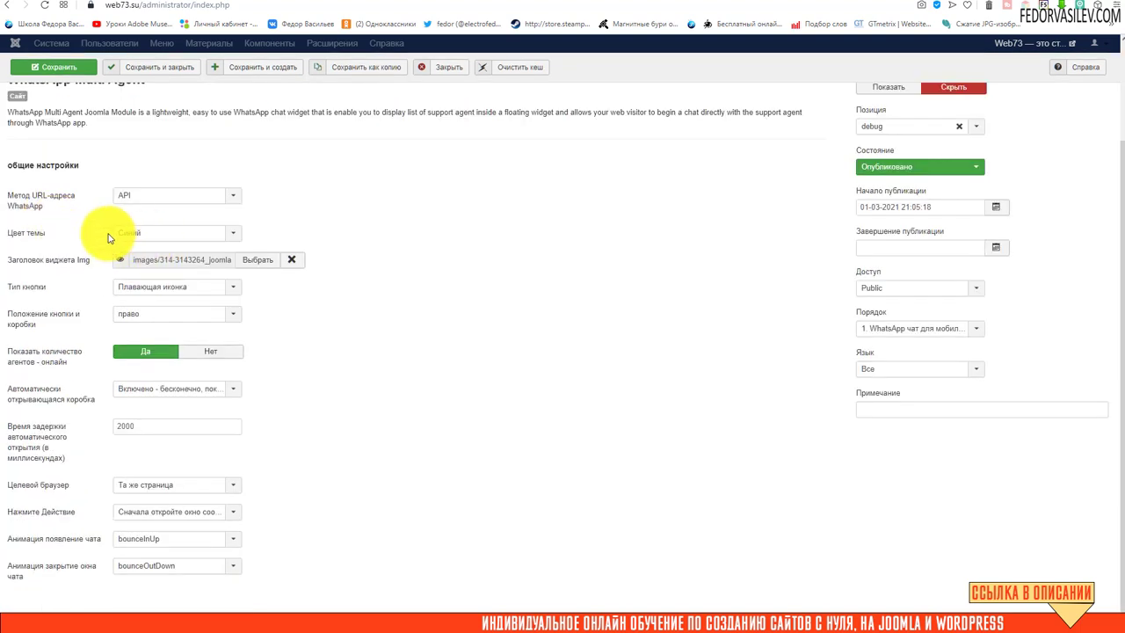
left_click(143, 232)
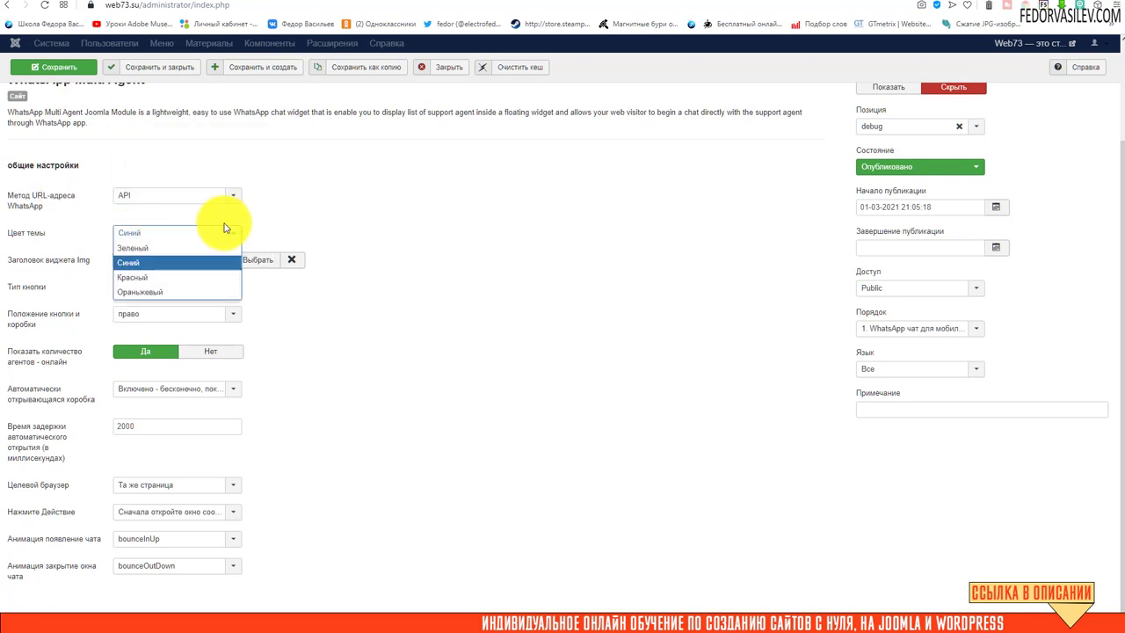
left_click(311, 220)
left_click(159, 229)
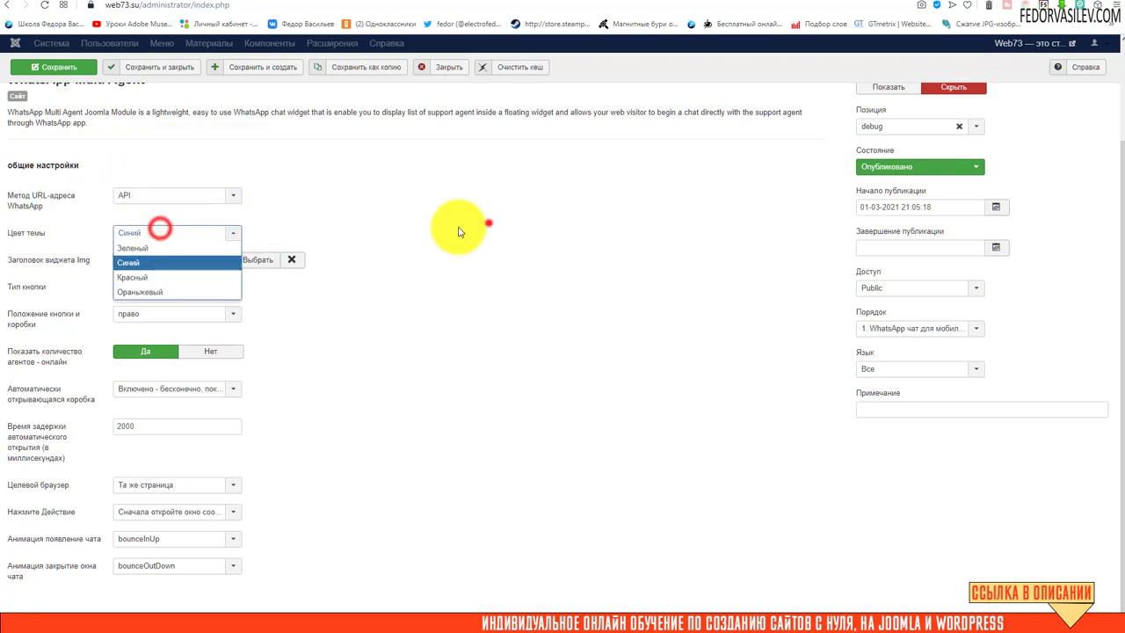
left_click(489, 222)
mouse_move(121, 267)
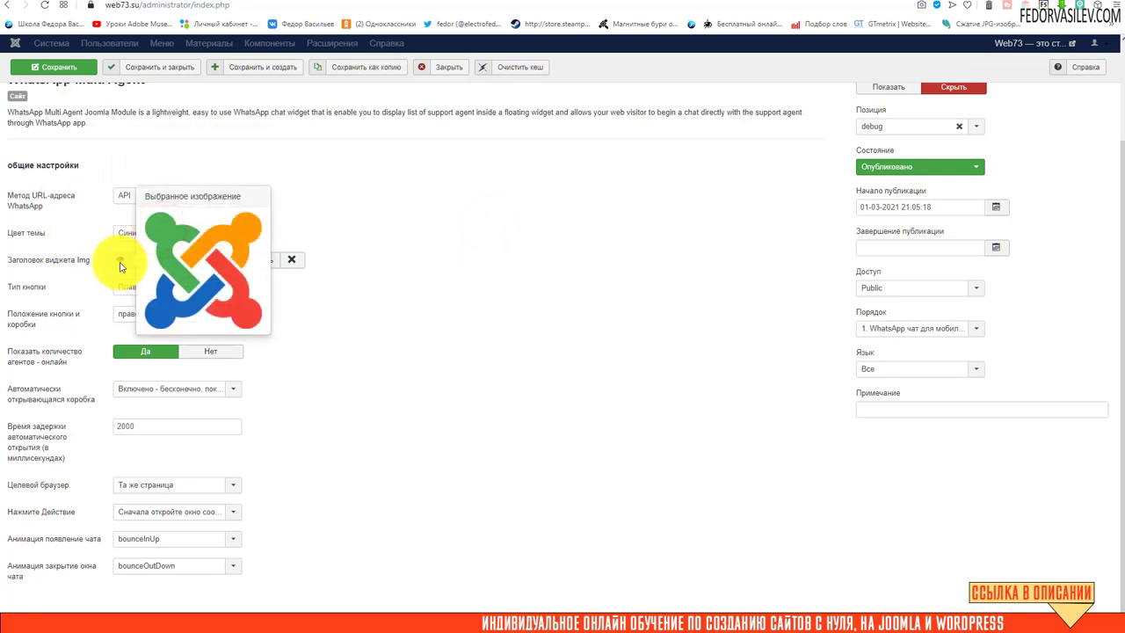
left_click(519, 3)
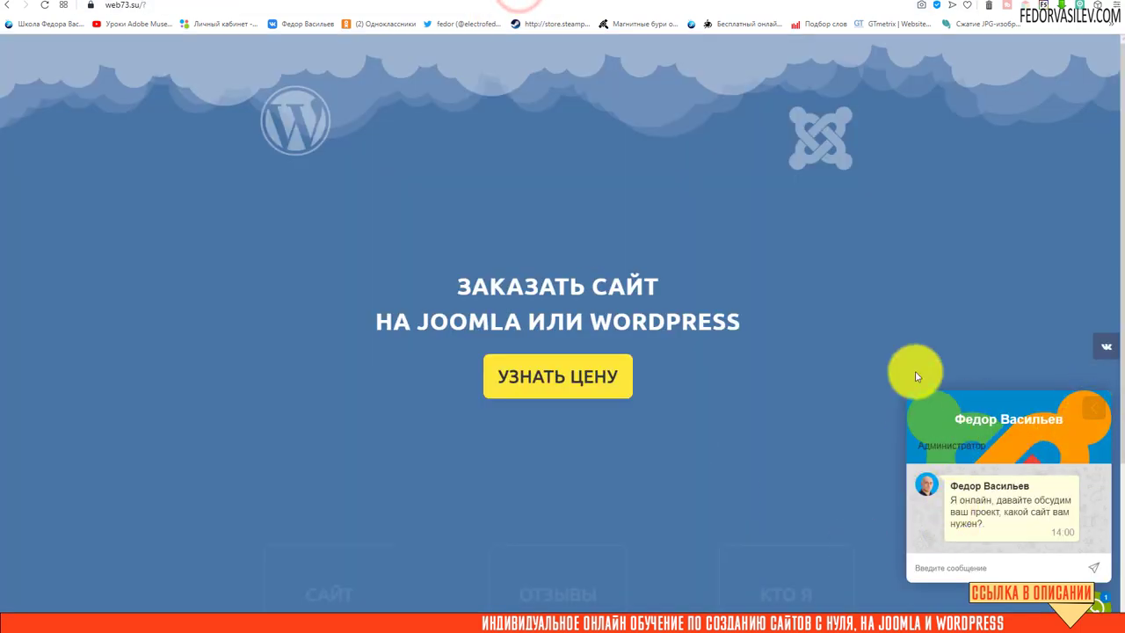
left_click(482, 4)
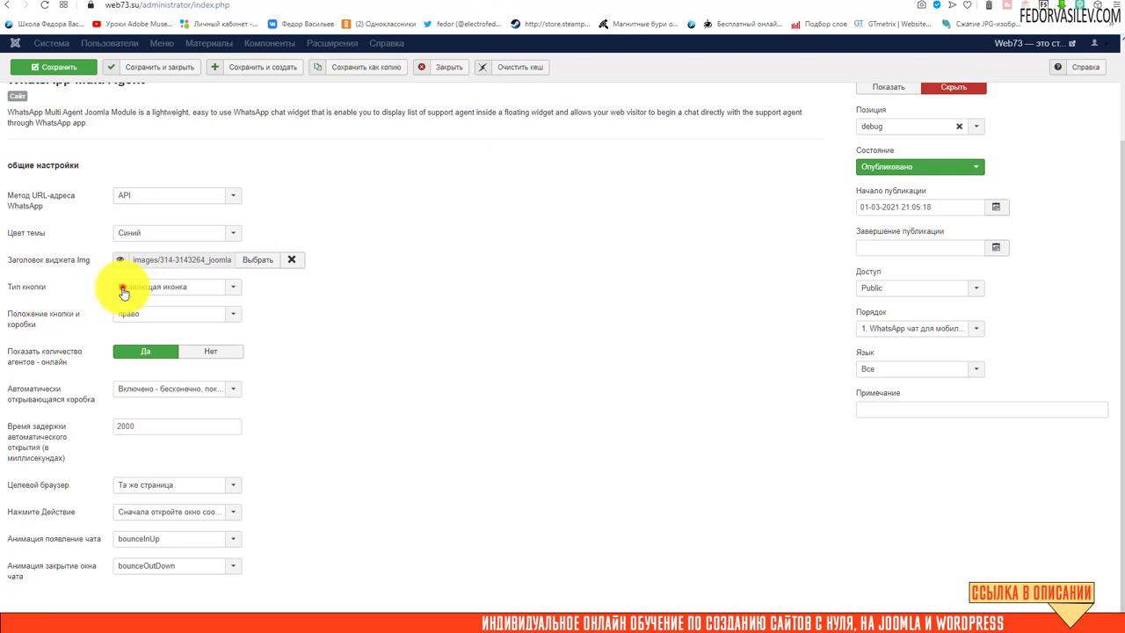
Look through the chat button type options and check the floating button on the live site.
left_click(124, 290)
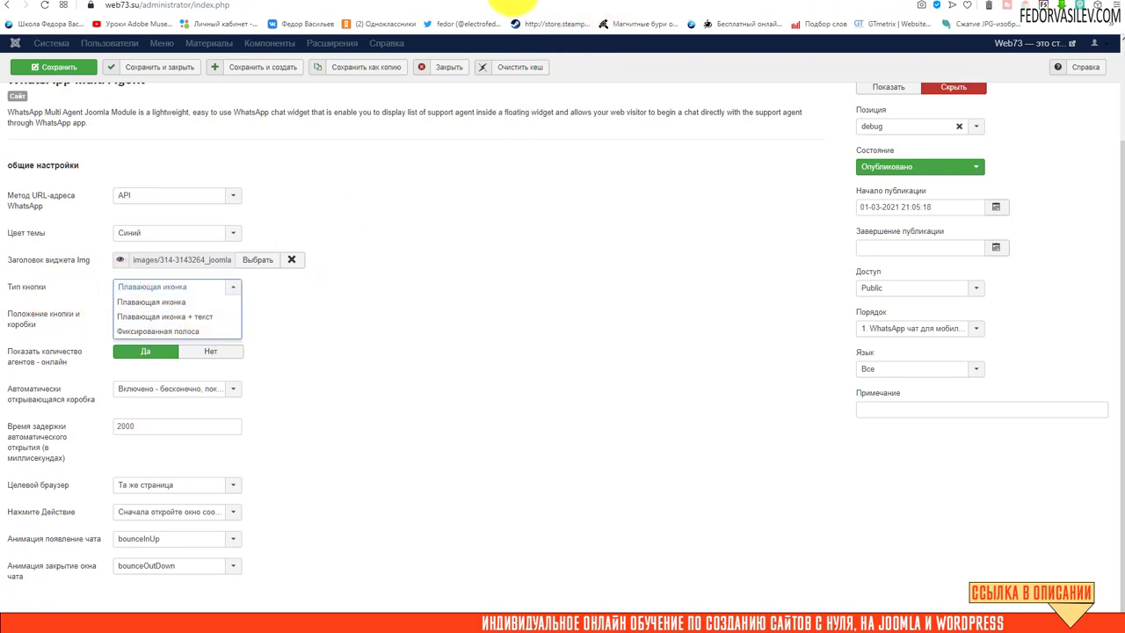
left_click(505, 3)
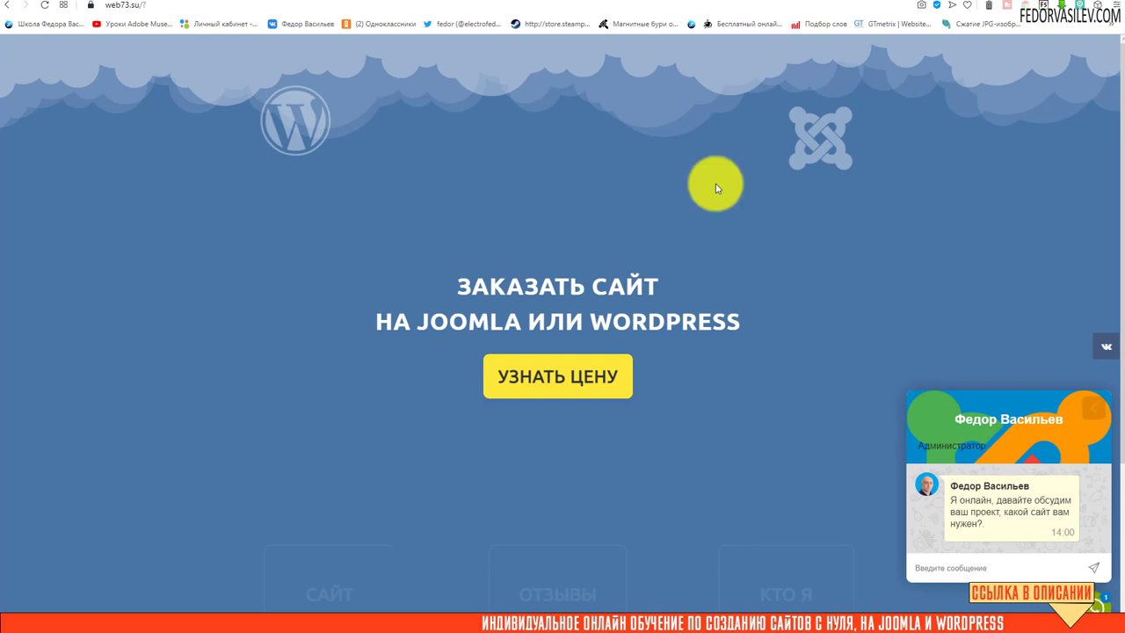
left_click(478, 3)
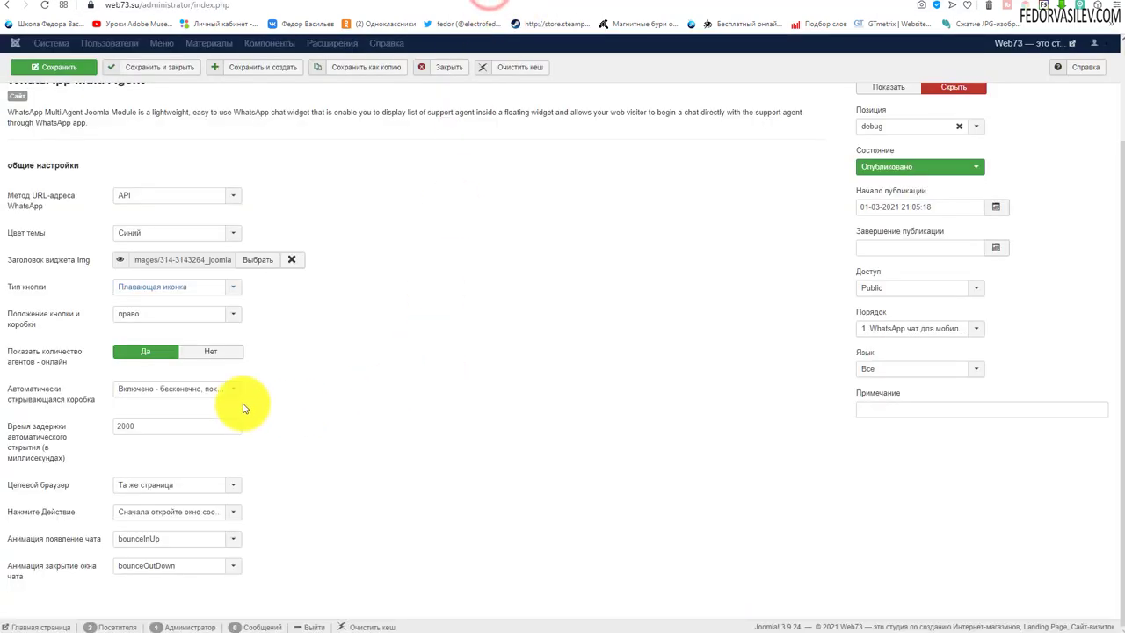
Look through the options for automatically opening the chat box and the opening delay field.
left_click(180, 388)
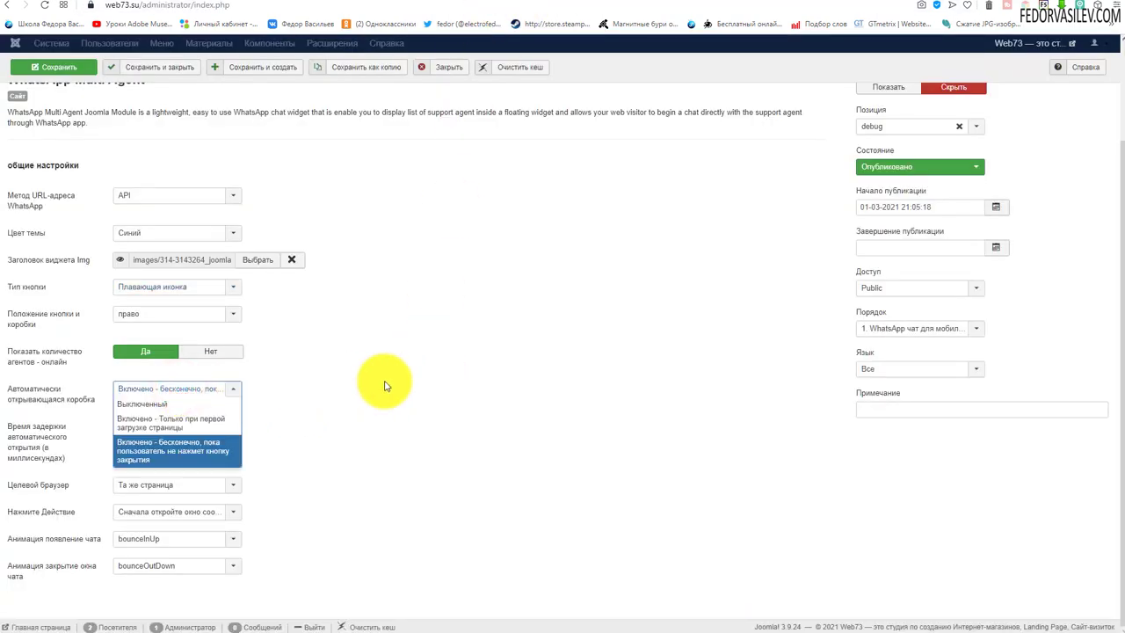
left_click(384, 386)
left_click(147, 428)
left_click(459, 442)
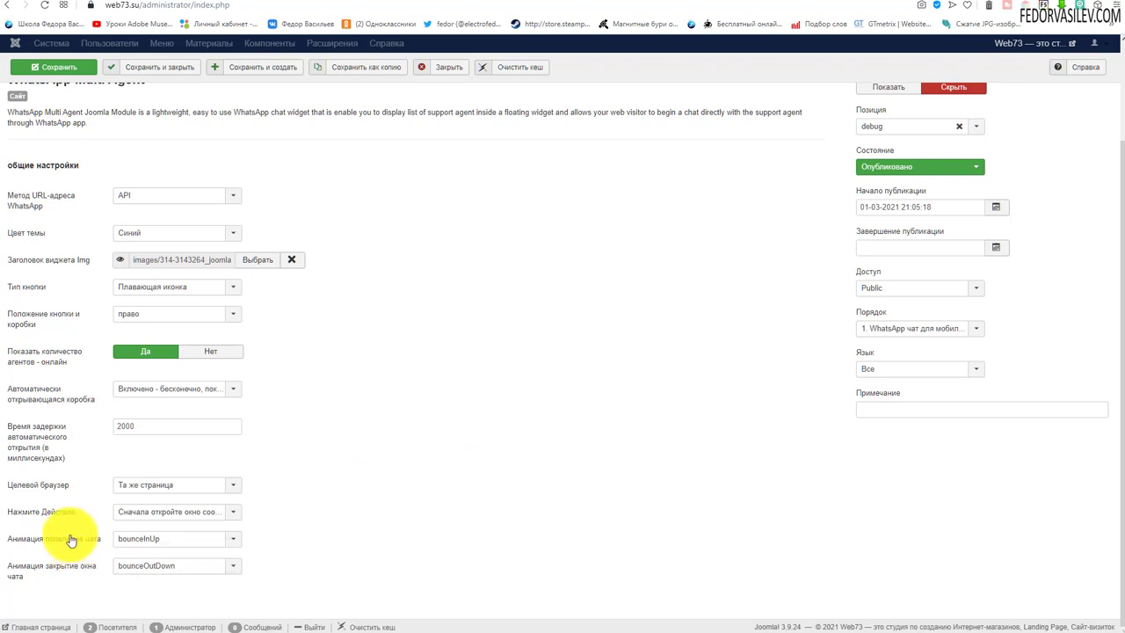
Review the module's morning, afternoon and evening greeting titles and messages.
scroll(152, 482, "up", 5)
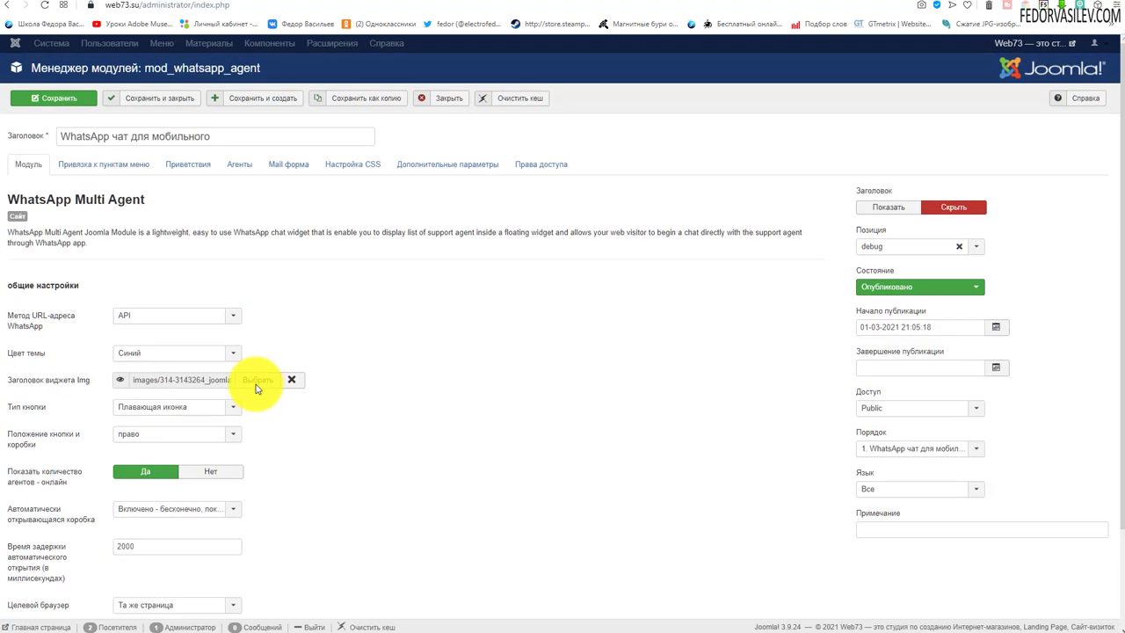
left_click(85, 167)
left_click(181, 168)
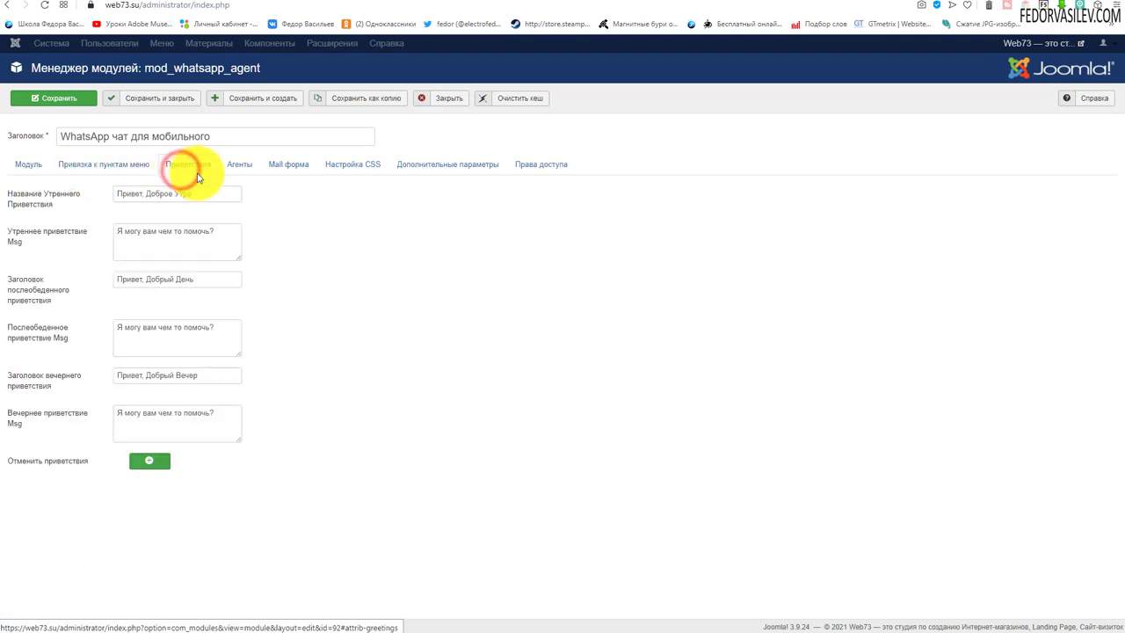
left_click(203, 194)
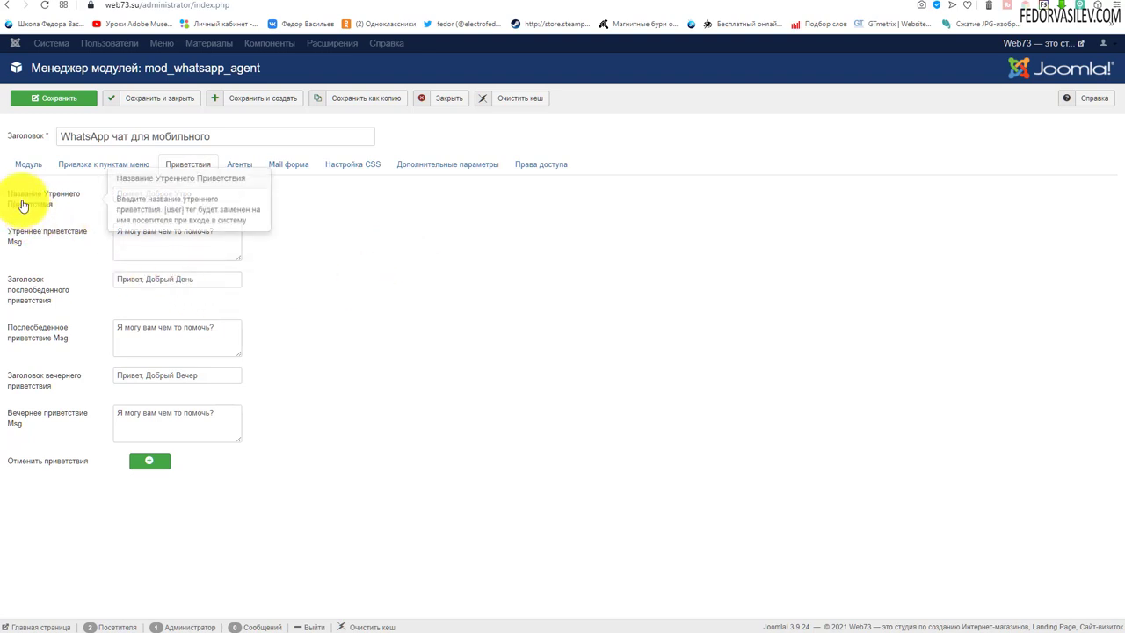
left_click_drag(215, 230, 83, 243)
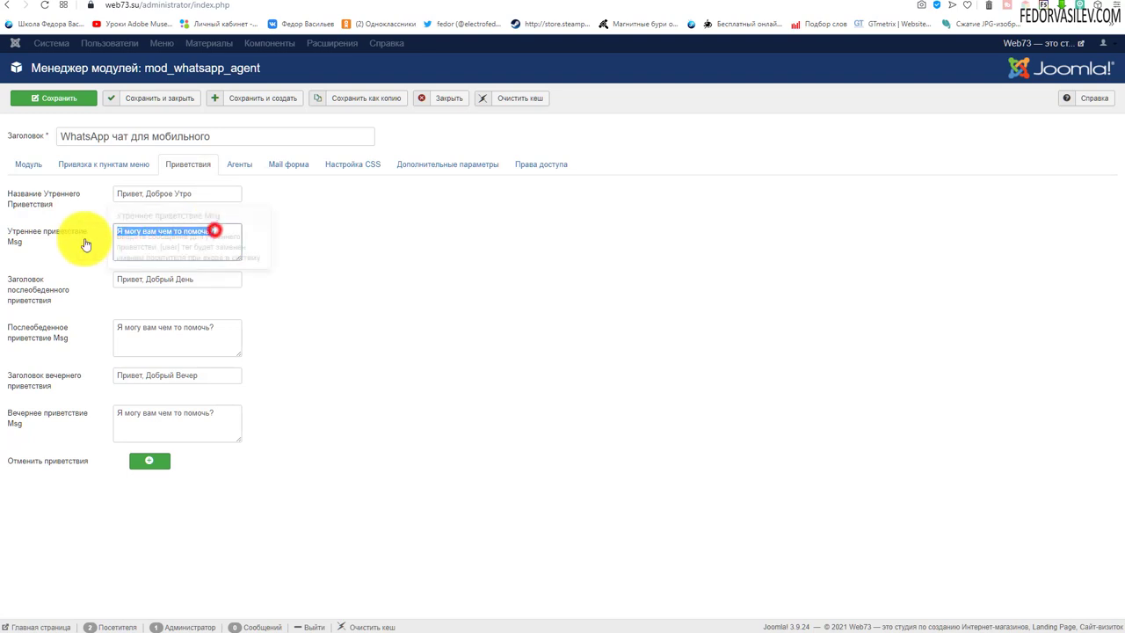
left_click(221, 279)
left_click(415, 346)
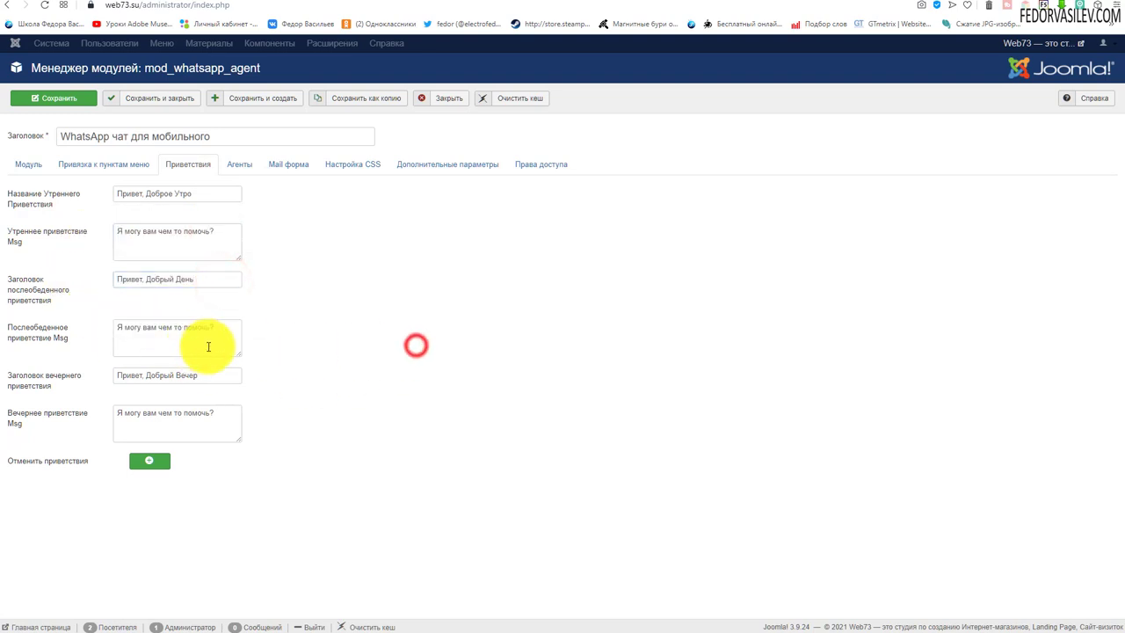
Add a greeting override entry and examine its condition, date range, replacement title and replacement message fields.
left_click(148, 461)
scroll(341, 488, "down", 1)
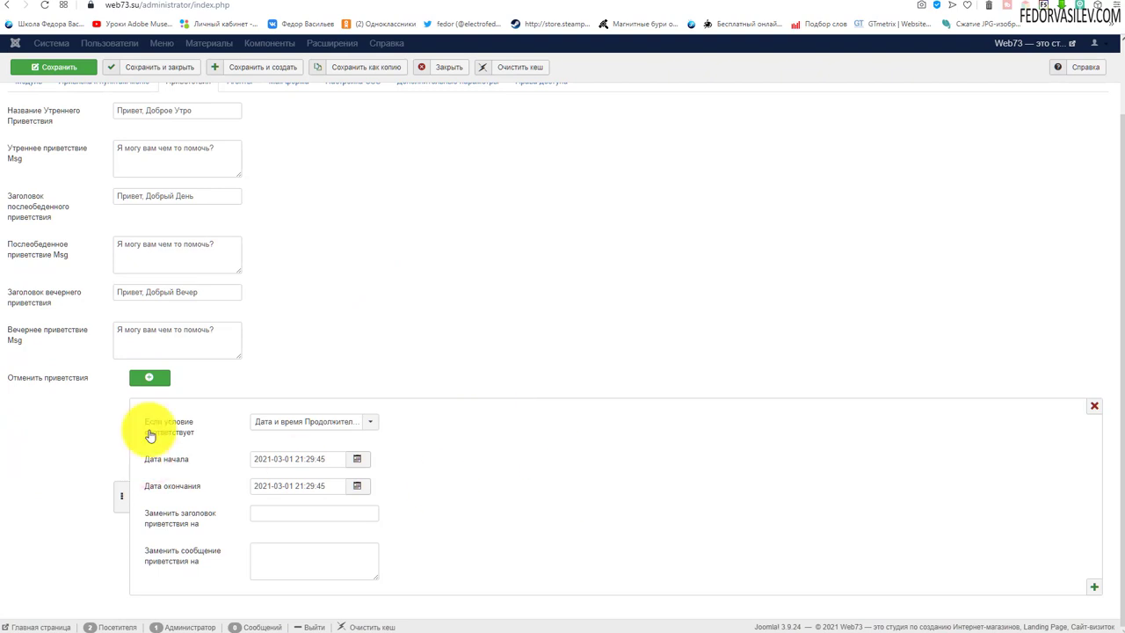
left_click(270, 556)
scroll(440, 352, "up", 1)
Open the agent settings, preview the agent's photo and compare it with the chat widget on the live site.
left_click(241, 167)
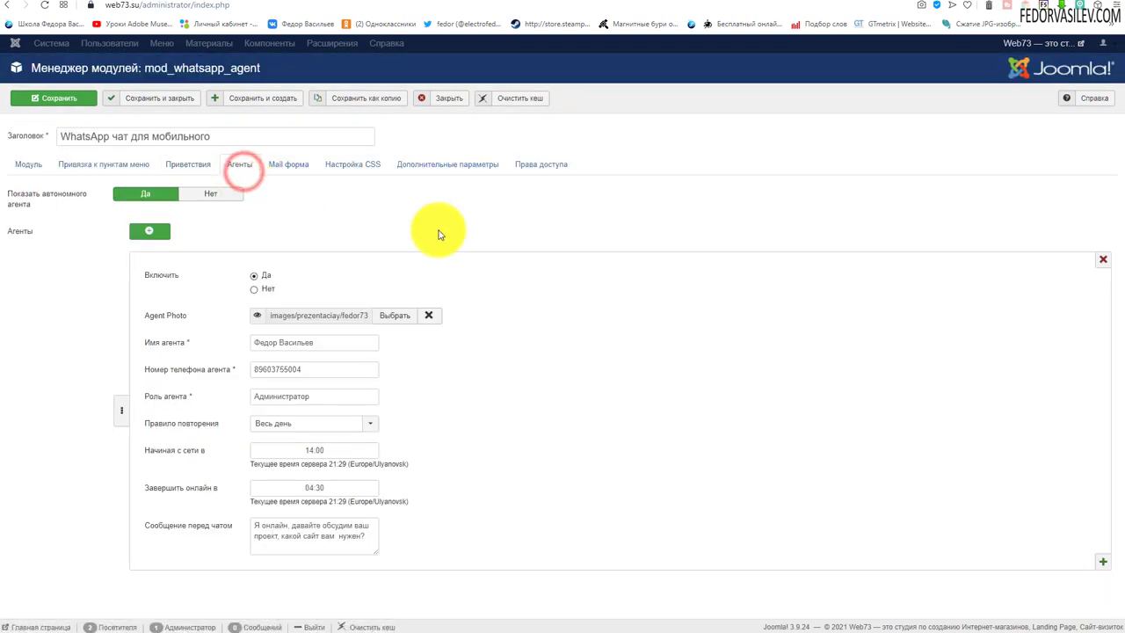
left_click_drag(258, 314, 273, 315)
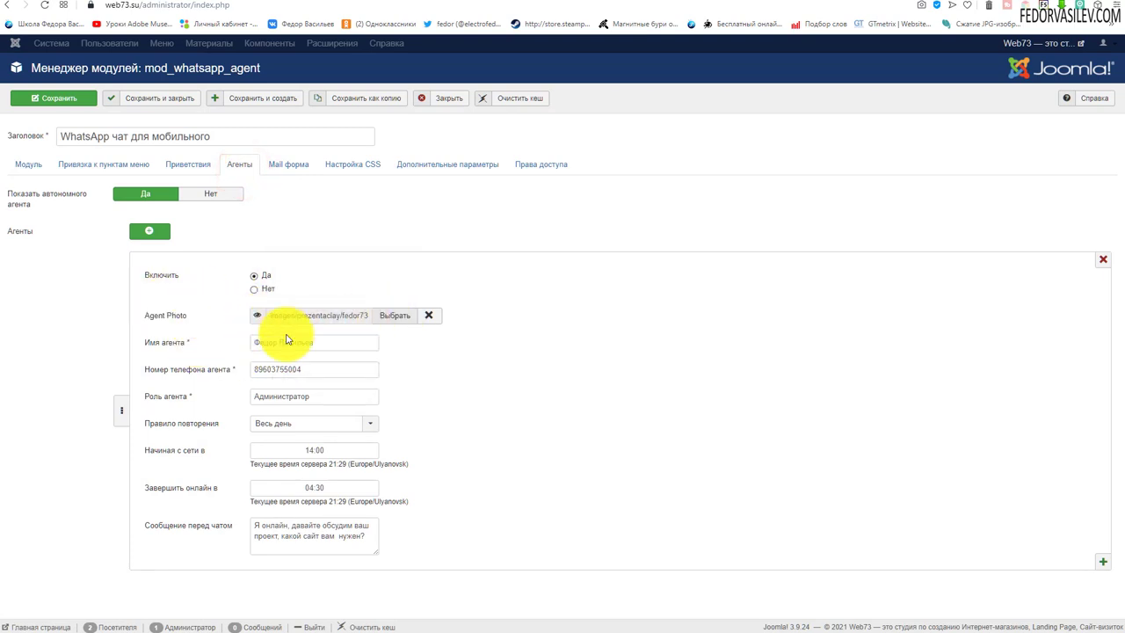
mouse_move(258, 323)
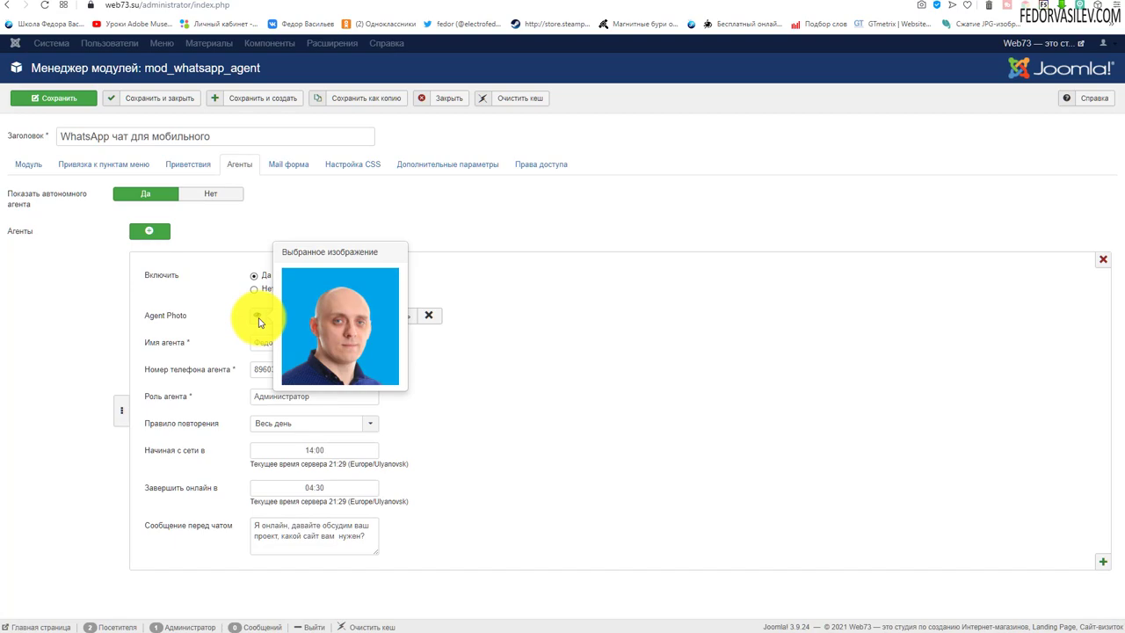
left_click(517, 2)
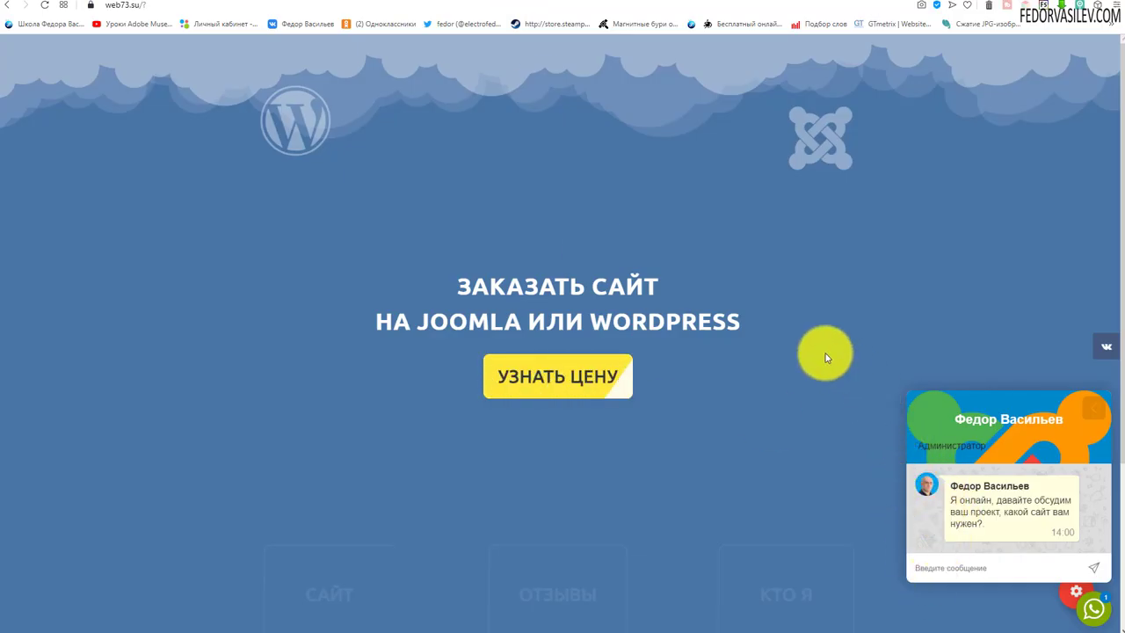
key("ctrl+Tab")
Examine the agent's phone number and role fields.
left_click_drag(308, 369, 232, 372)
left_click(569, 405)
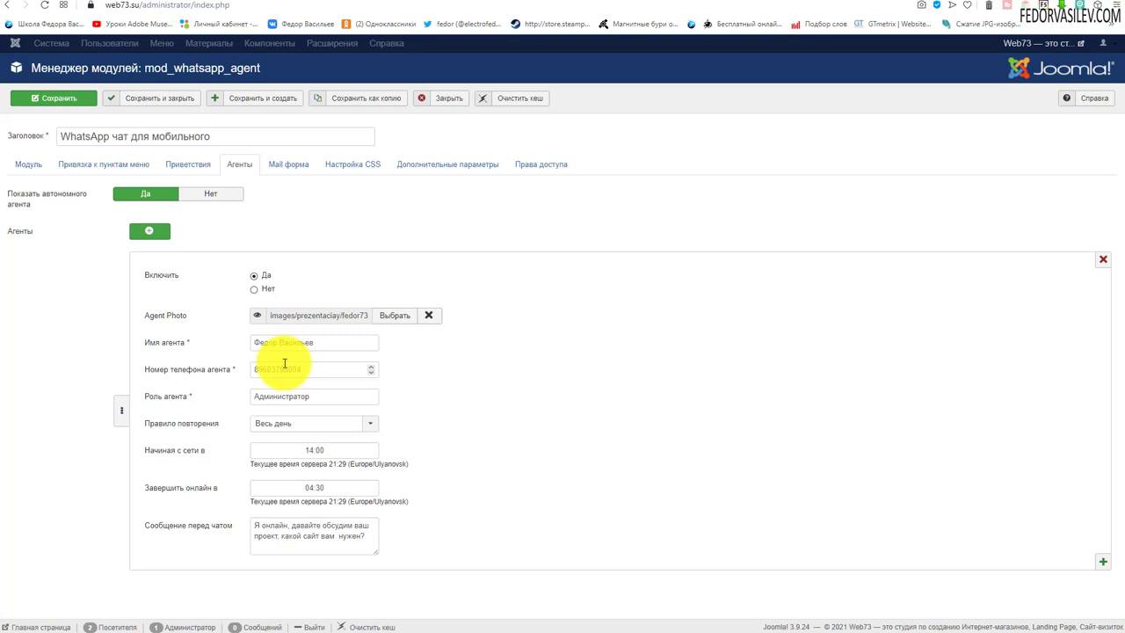
left_click_drag(332, 401, 183, 437)
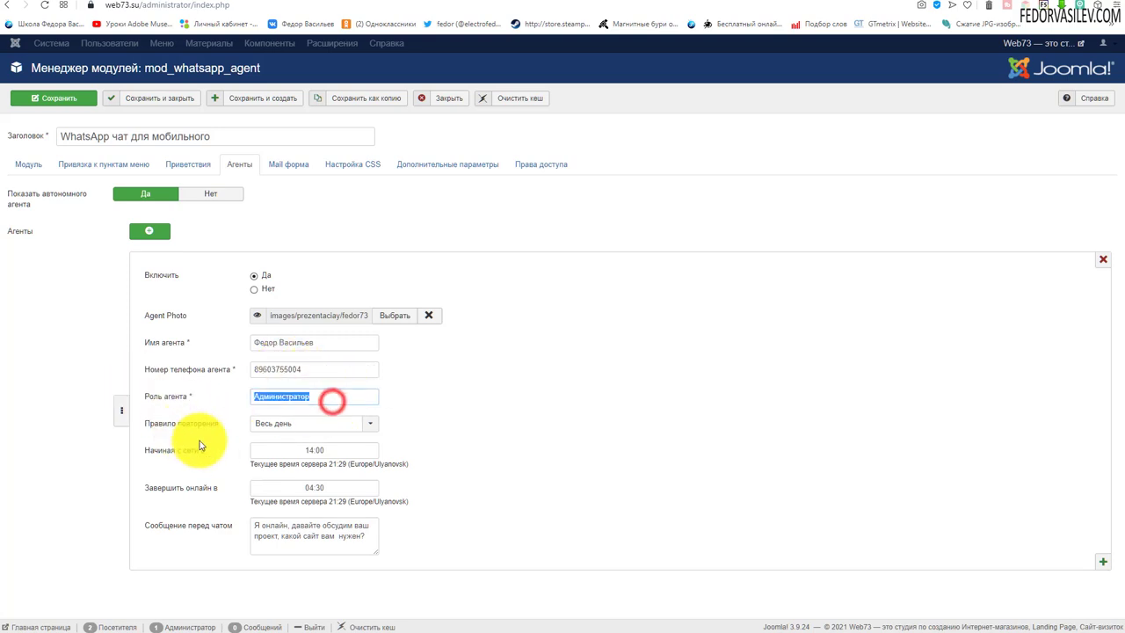
Try the agent's repetition rule as "Повторить в дату" and "Повторить в день", and return it to "Весь день".
left_click(314, 425)
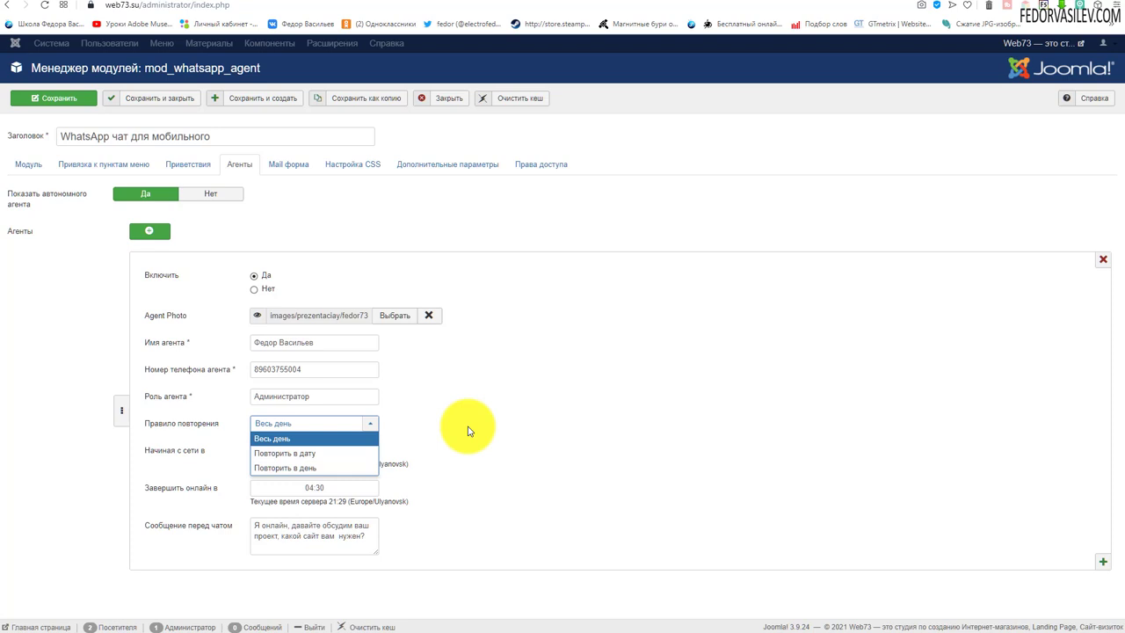
left_click(314, 453)
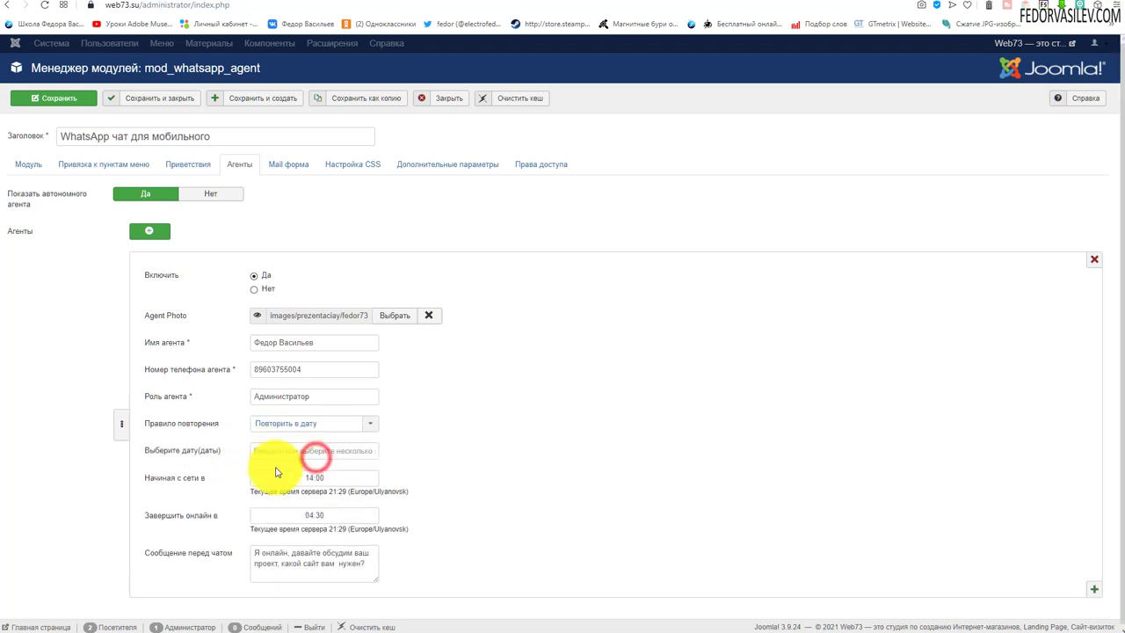
left_click(332, 426)
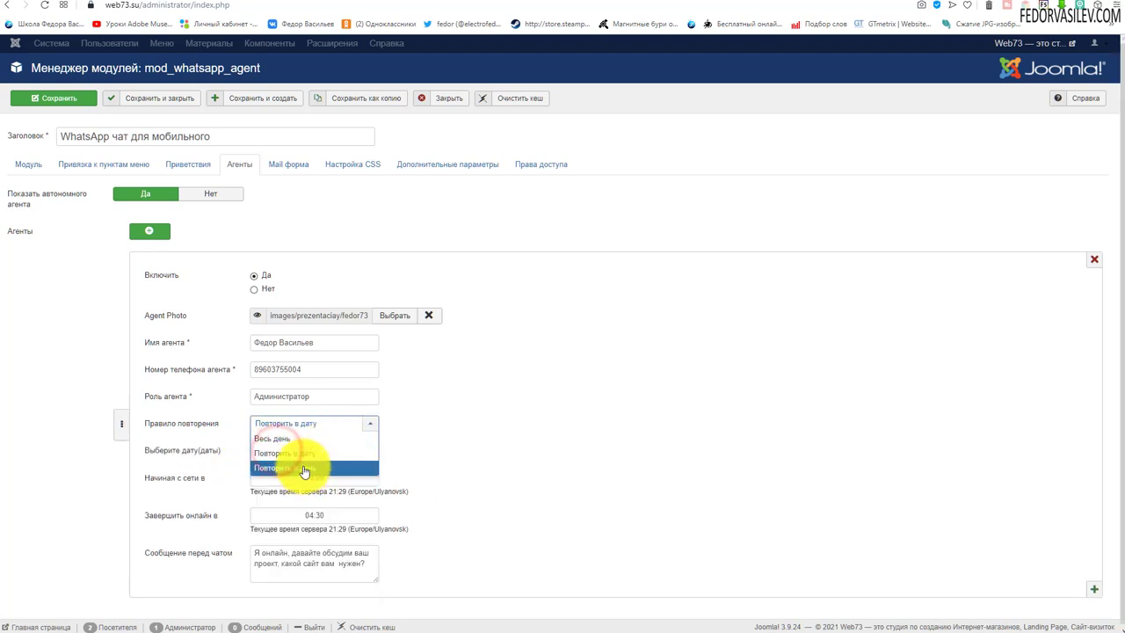
left_click(301, 466)
left_click(307, 426)
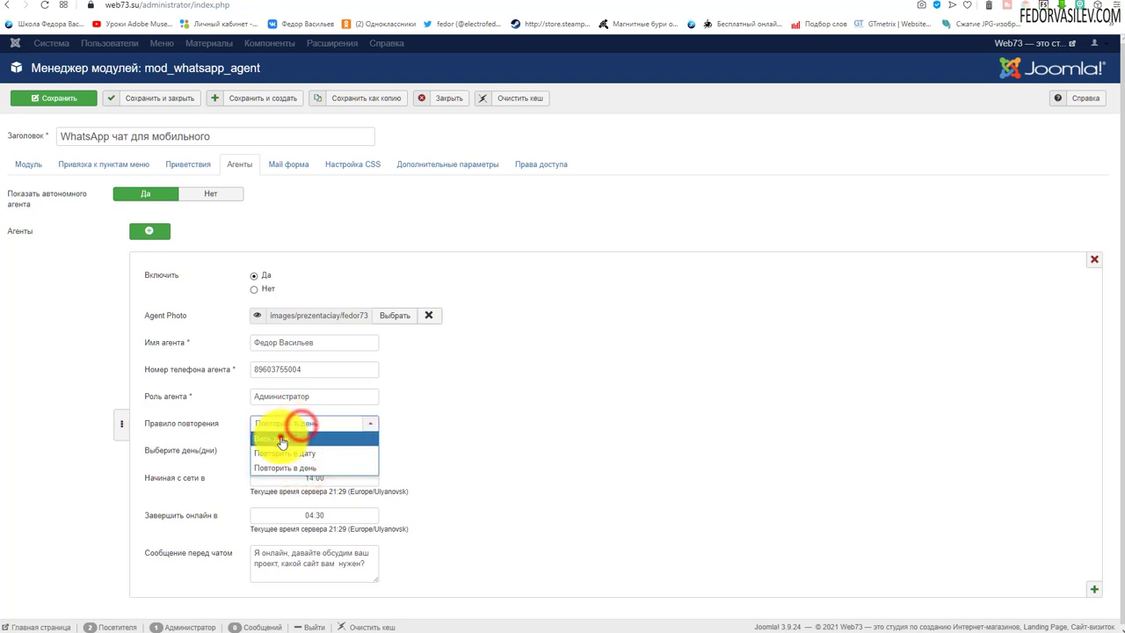
left_click(280, 438)
Examine the available times for the agent's online start and online end without changing either one.
left_click(312, 449)
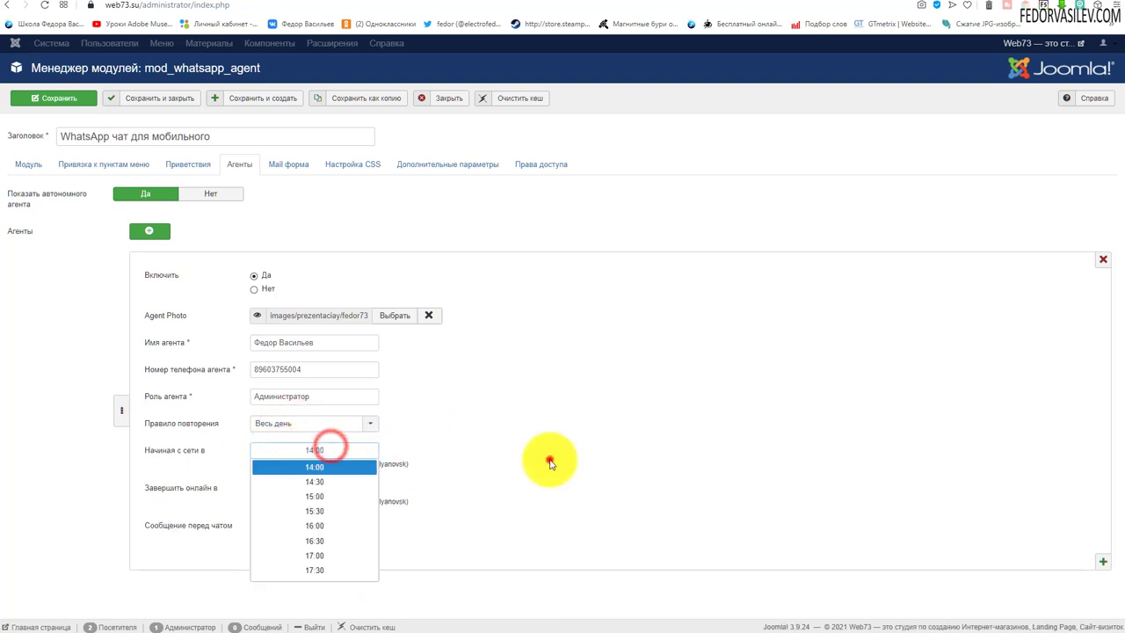
left_click(550, 459)
left_click(328, 445)
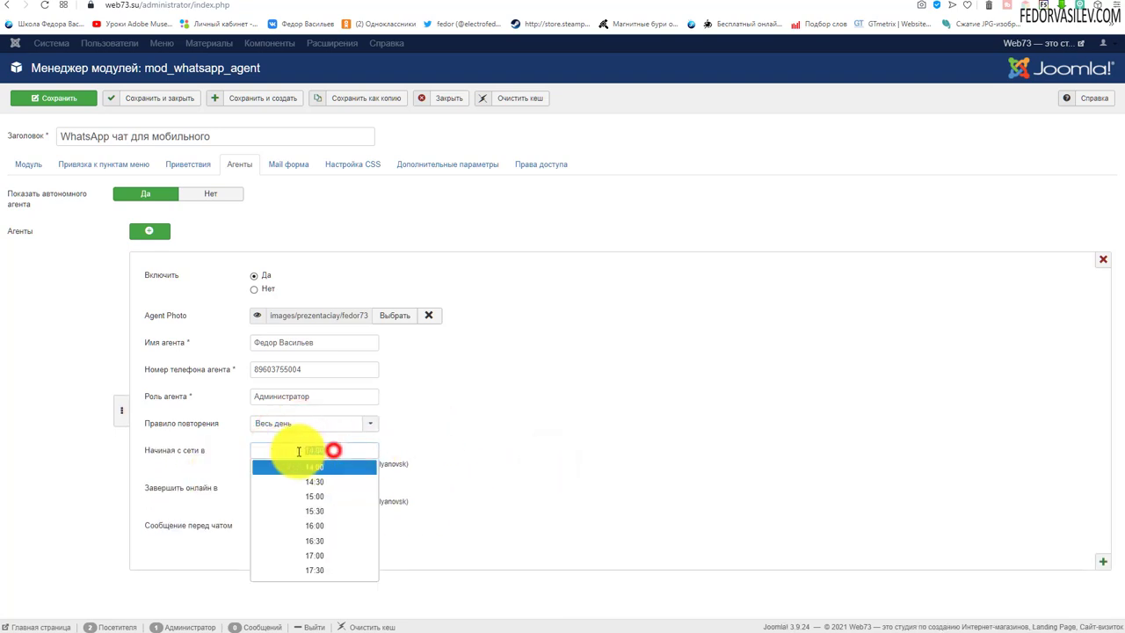
left_click(472, 446)
left_click(330, 488)
left_click(516, 482)
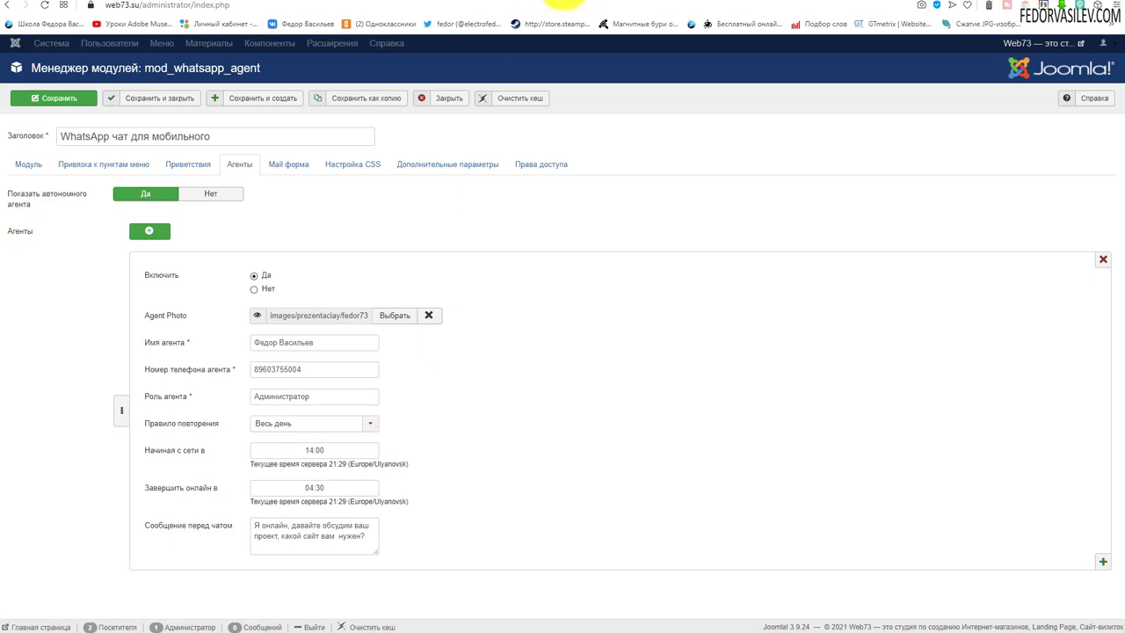
View the agent's pre-chat message in the live site's chat widget and close the conversation back to the greeting.
left_click(518, 2)
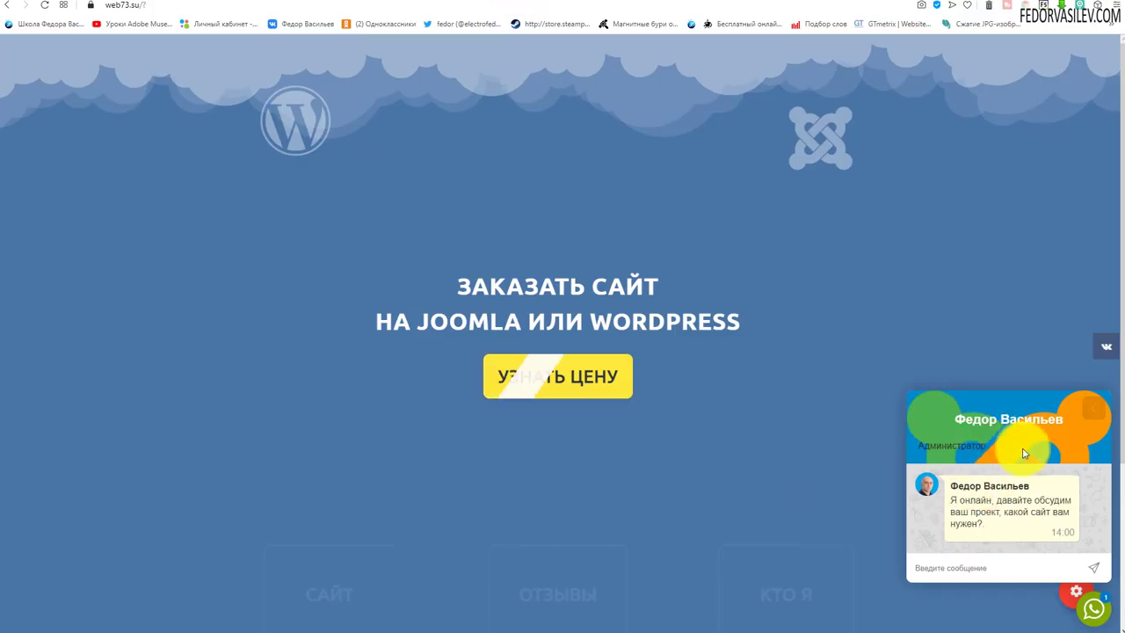
left_click(1095, 419)
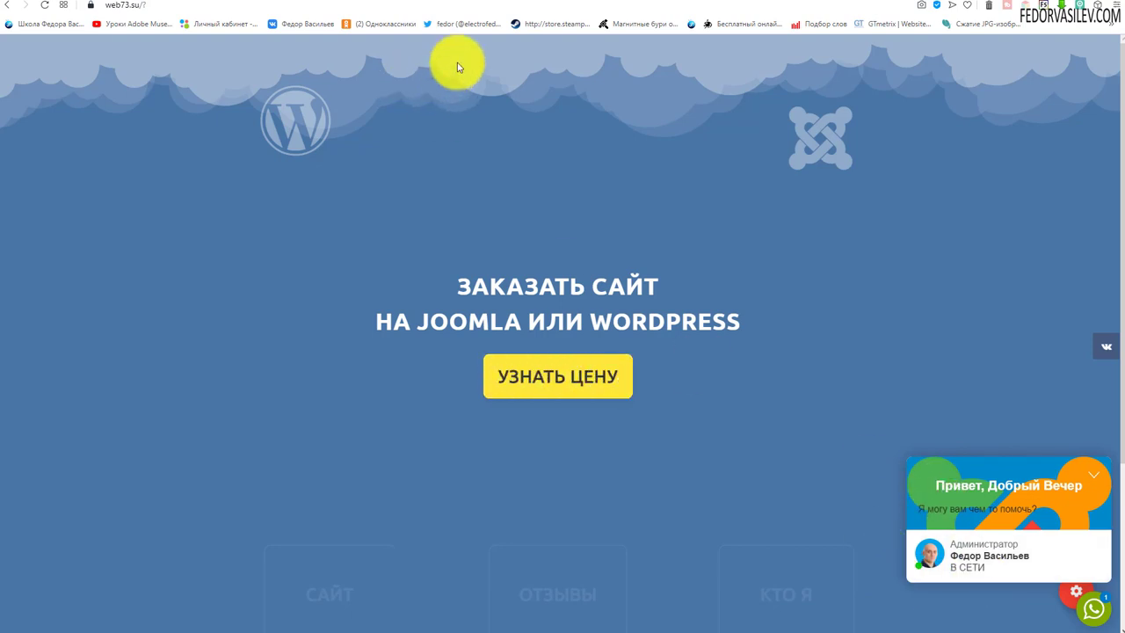
left_click(486, 3)
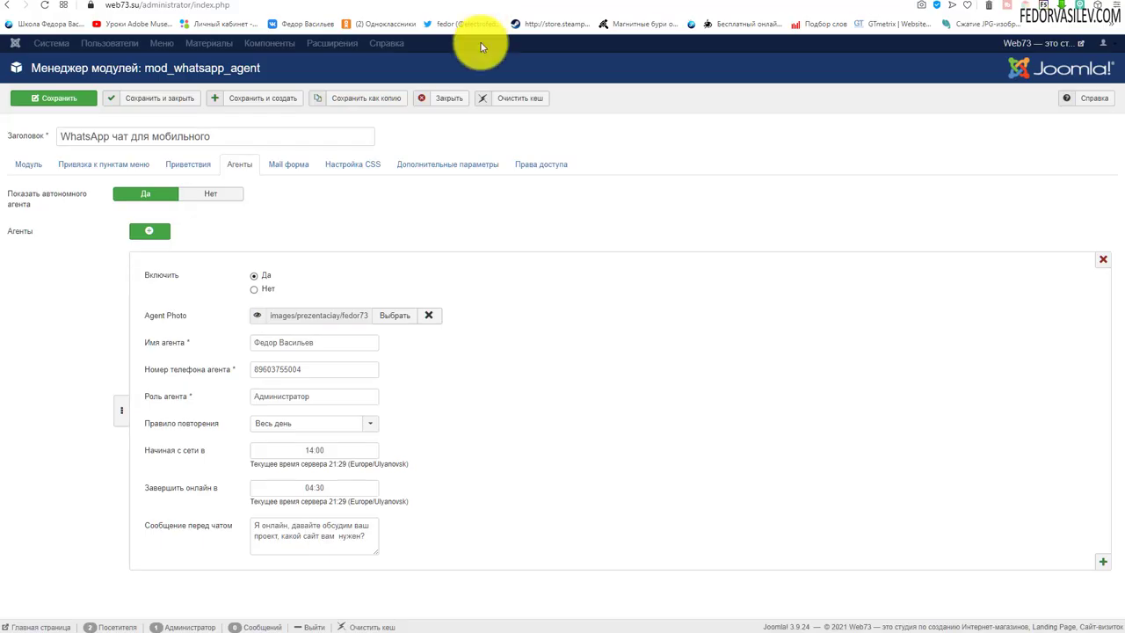
Set the agent's online end time to 20:00 and save the module.
left_click(340, 486)
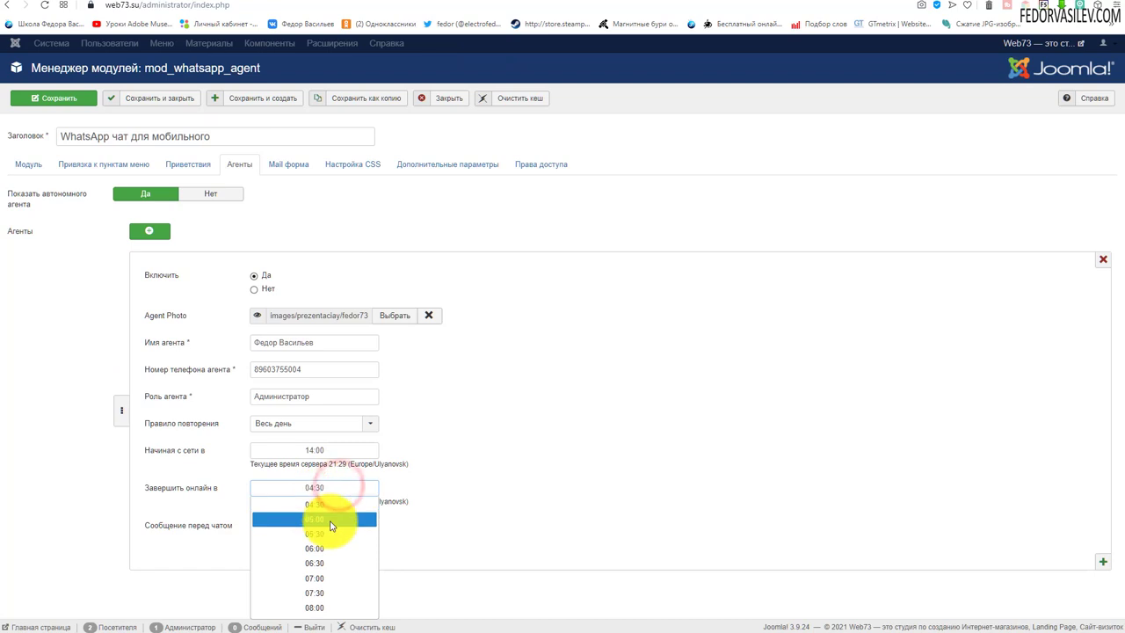
scroll(333, 529, "down", 3)
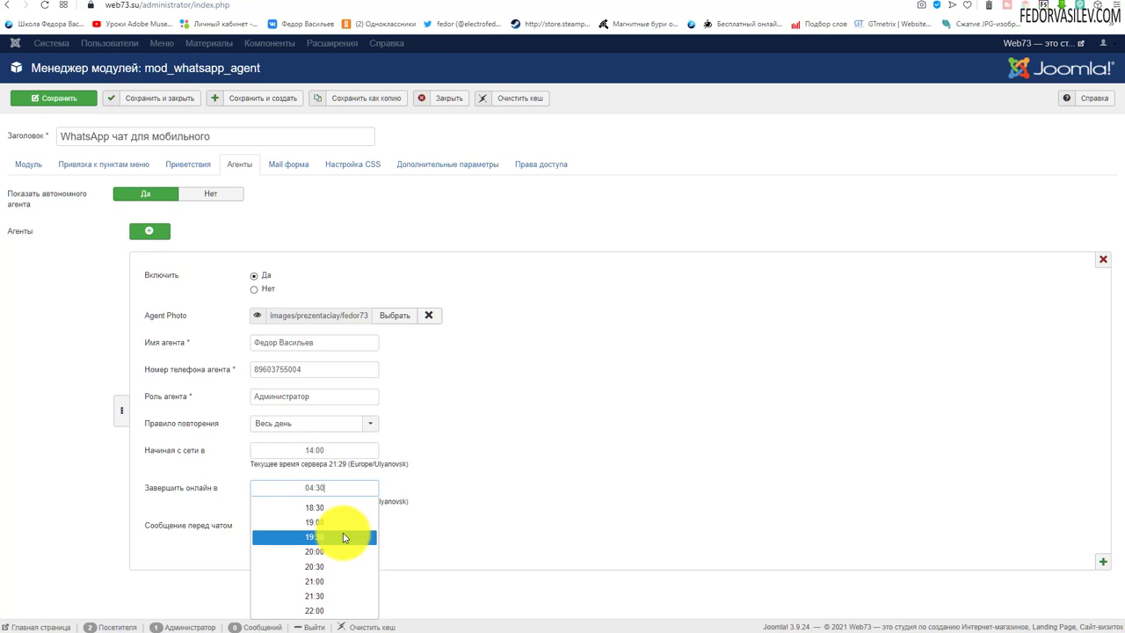
left_click(325, 552)
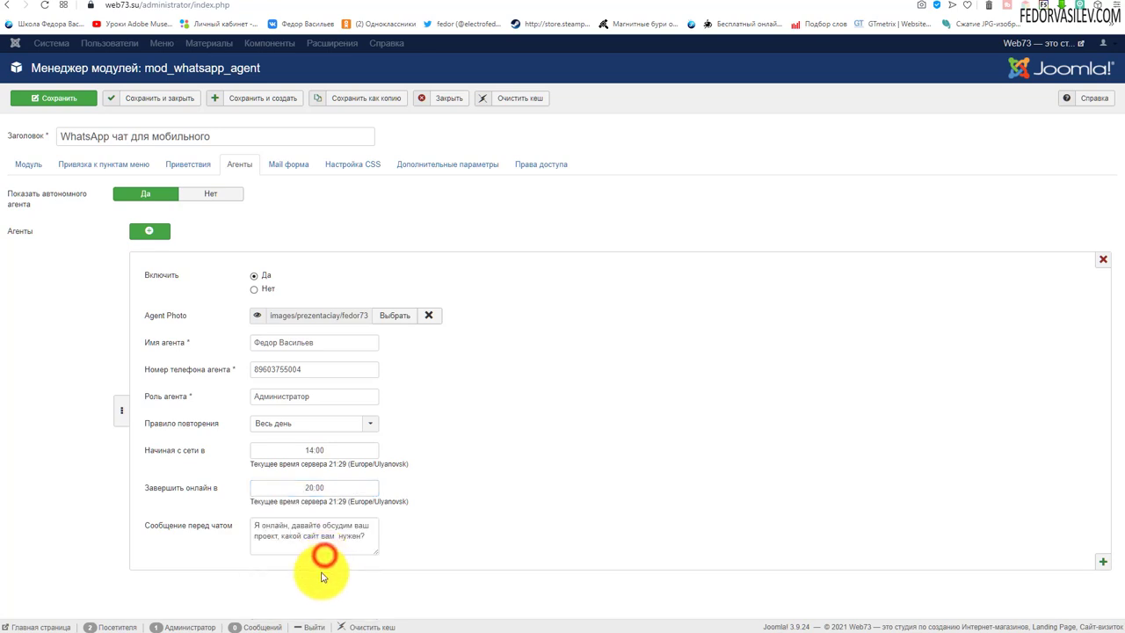
left_click(55, 98)
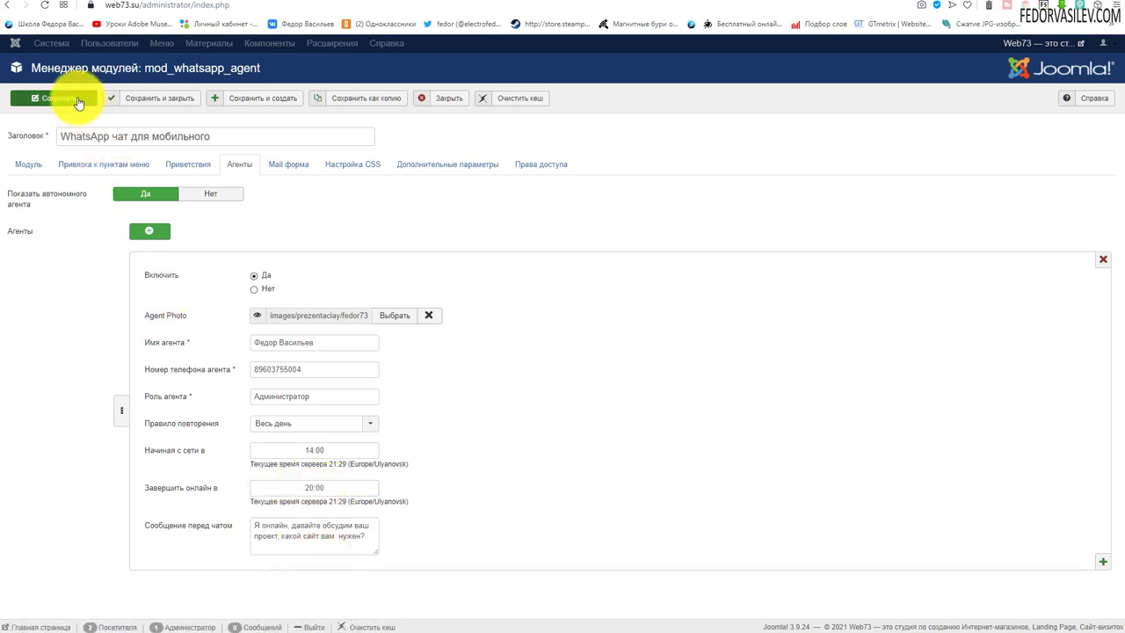
Reload the live site and examine how the chat widget looks outside the agent's online hours.
left_click(521, 2)
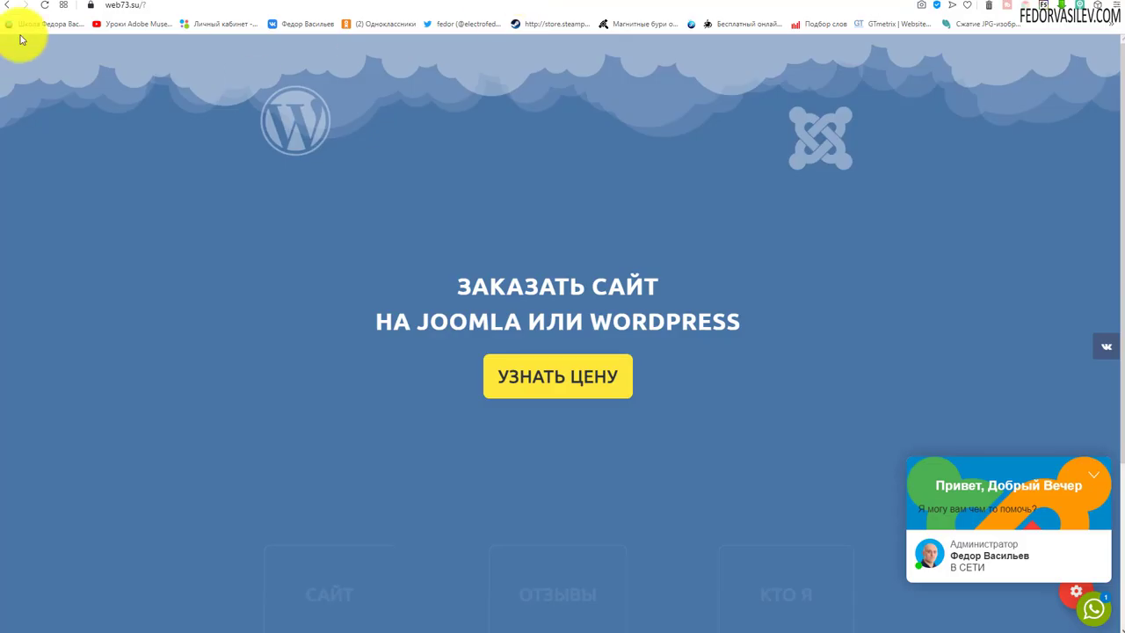
left_click(45, 4)
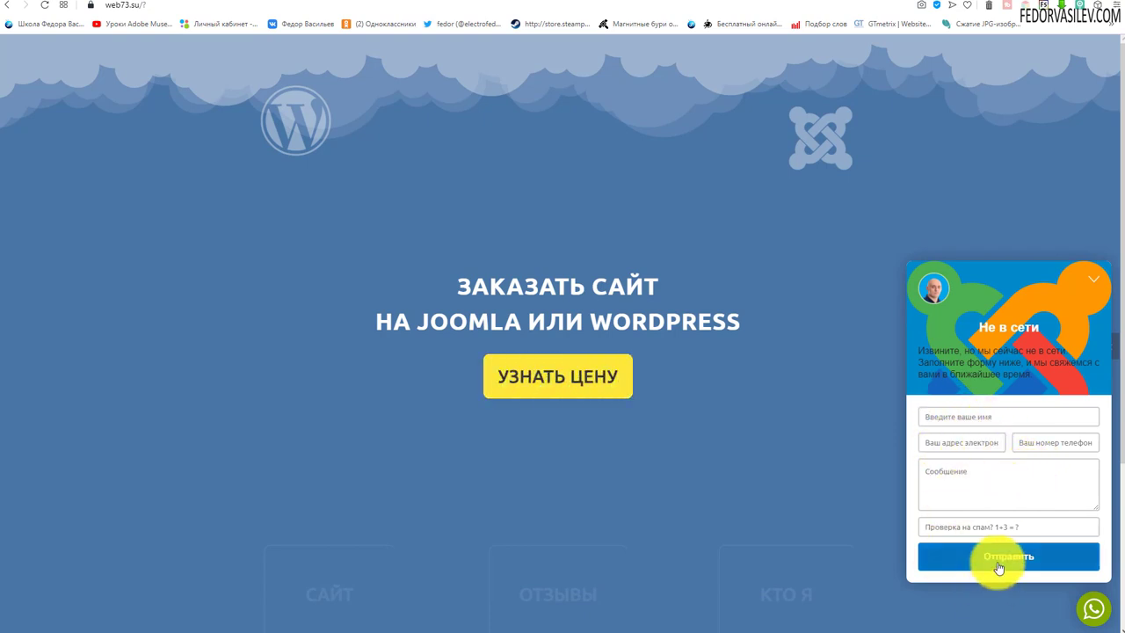
left_click(482, 2)
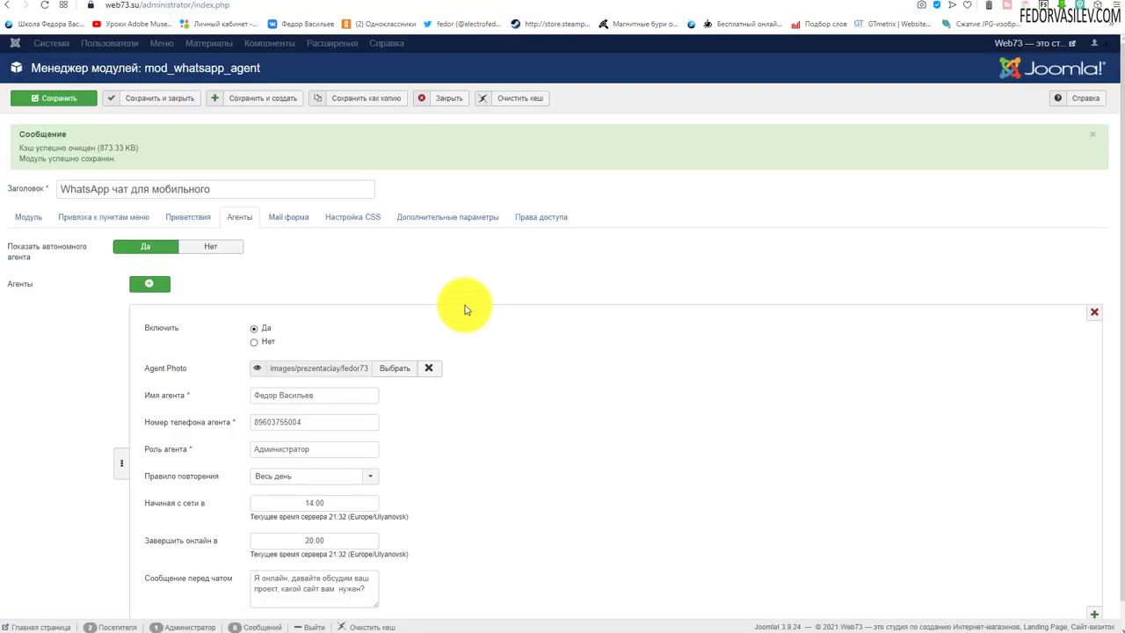
Examine the server time zone noted beneath the agent's online start time.
scroll(448, 251, "down", 1)
left_click_drag(407, 489, 342, 492)
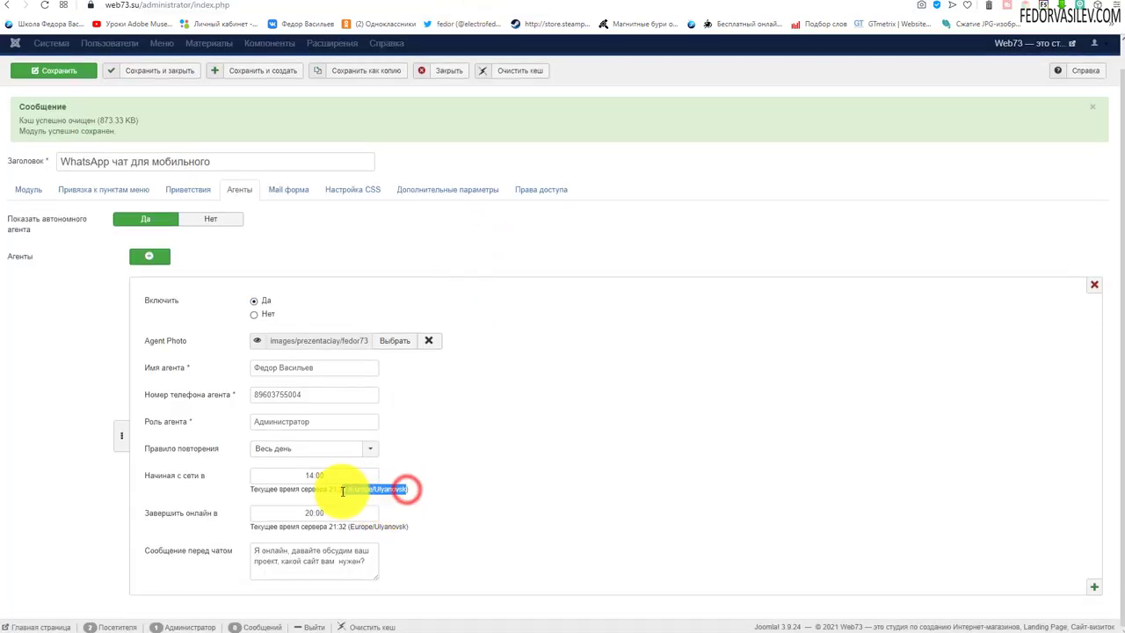
left_click(447, 302)
Close the module and check the site's time zone in the server section of the global configuration.
left_click(422, 70)
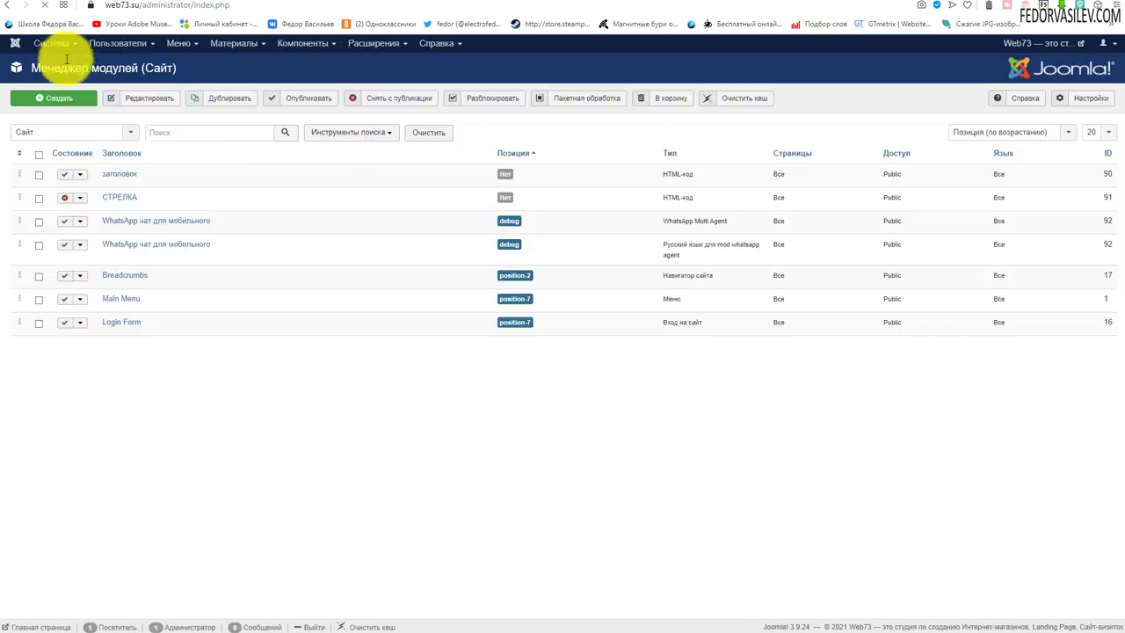
left_click(53, 43)
left_click(68, 84)
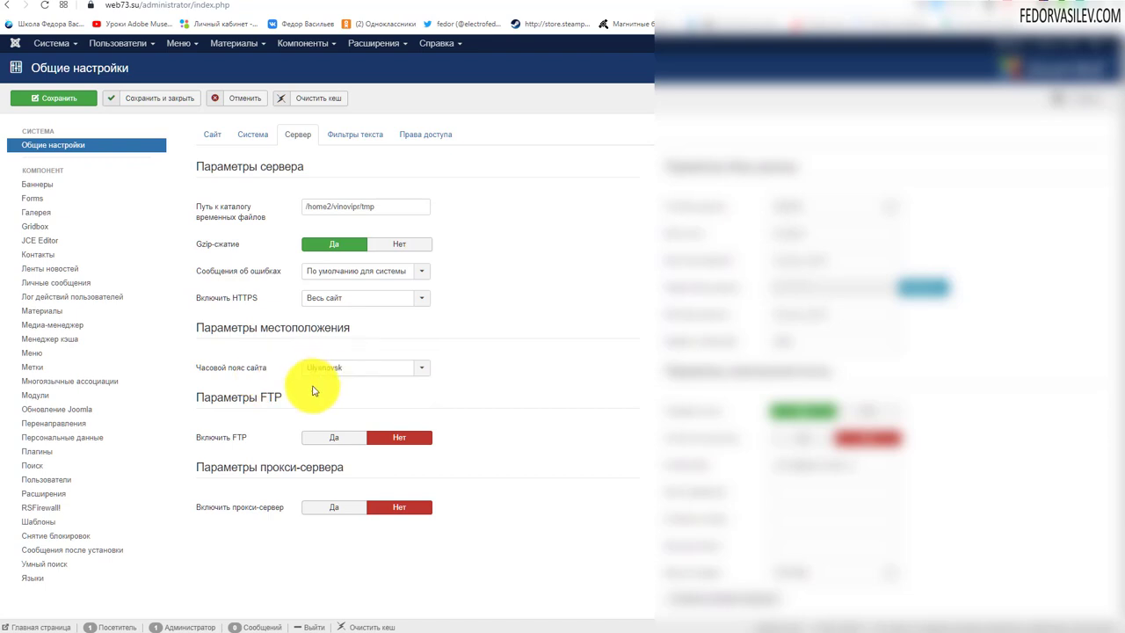
mouse_move(255, 368)
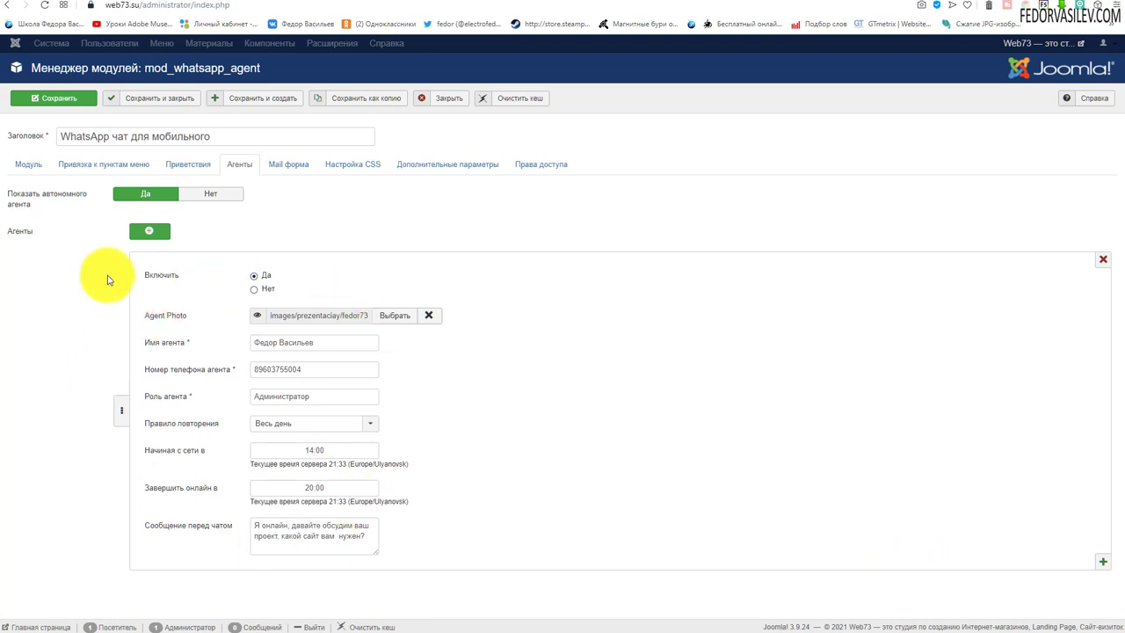
Add a second blank agent entry to preview its fields and remove that entry again.
left_click(146, 231)
scroll(88, 319, "down", 4)
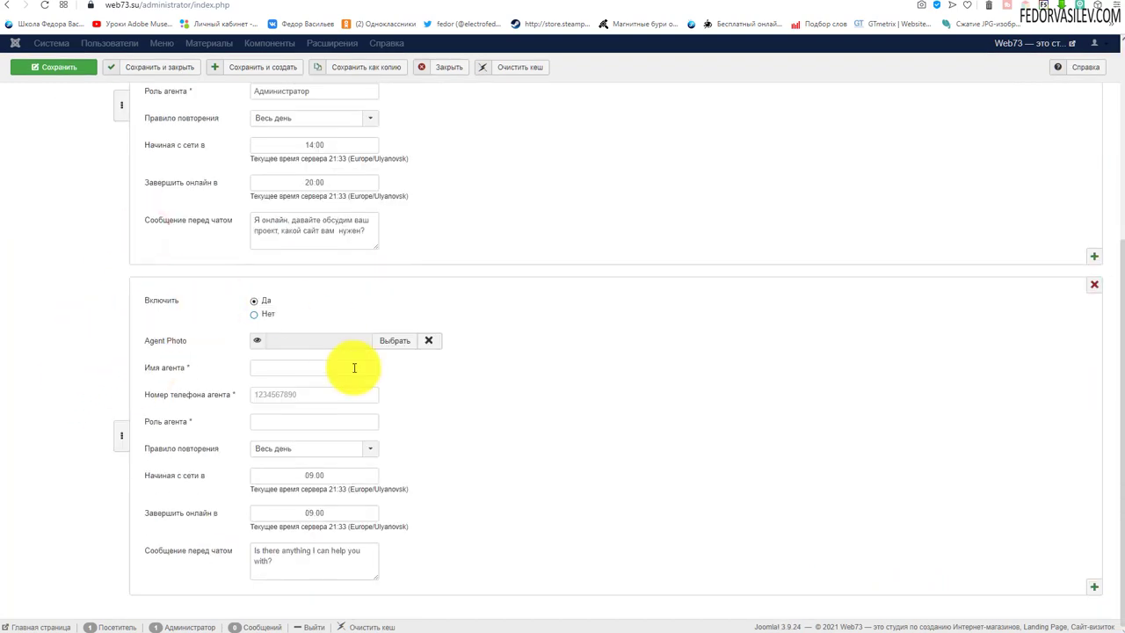
scroll(95, 268, "up", 3)
scroll(244, 538, "down", 3)
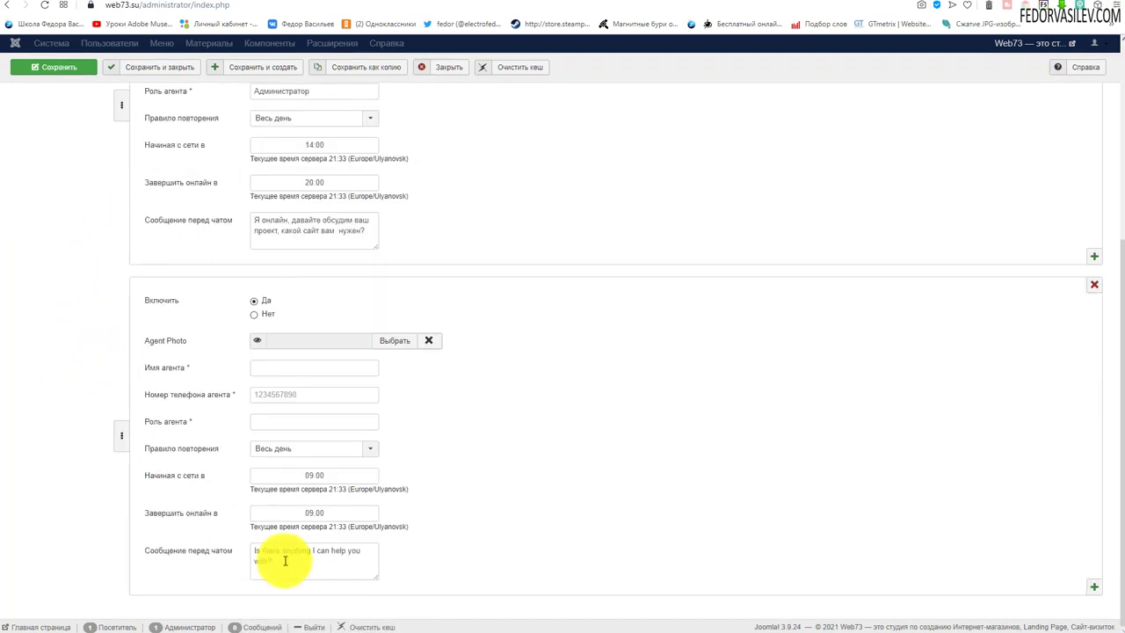
left_click(1095, 286)
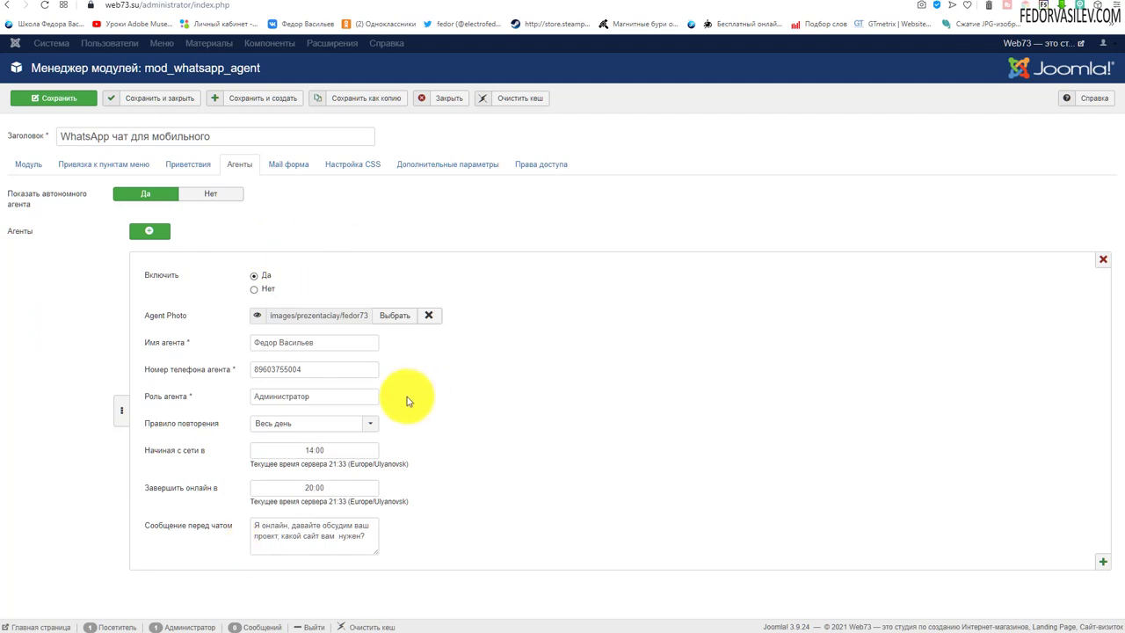
Open the module's mail form settings and examine the recipient e-mail, sender and anti-spam fields.
left_click(293, 167)
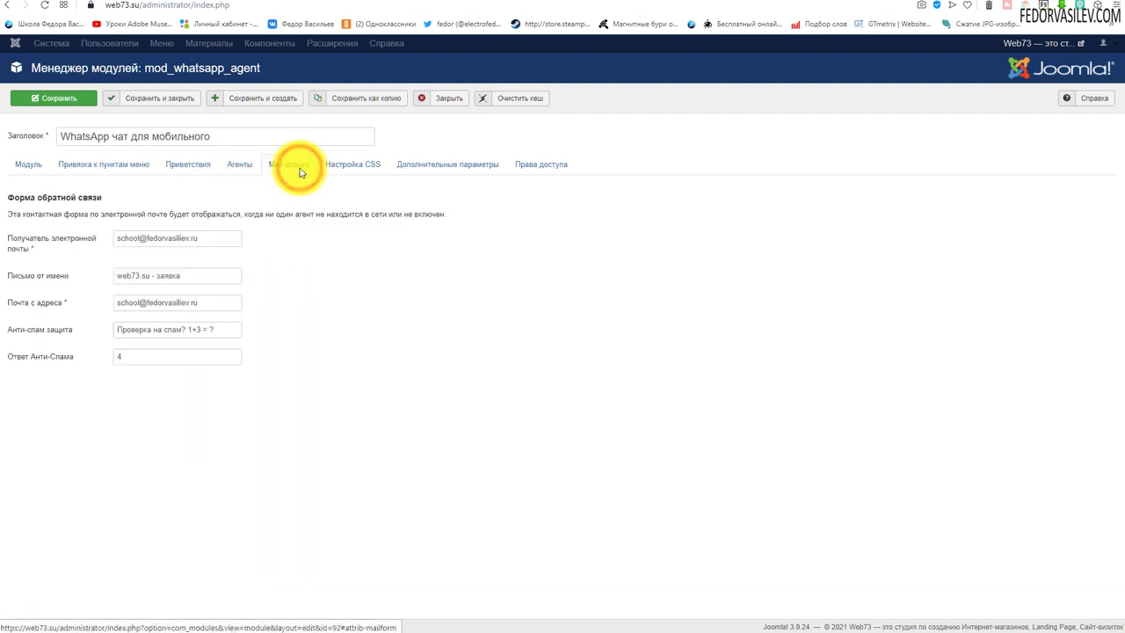
mouse_move(38, 251)
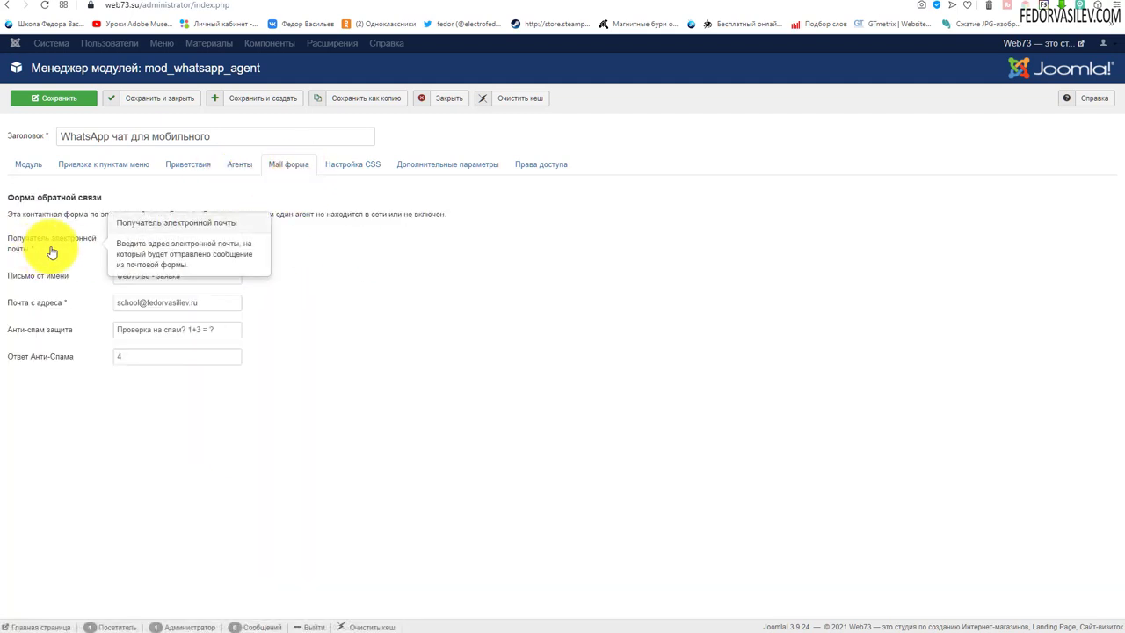
left_click(202, 238)
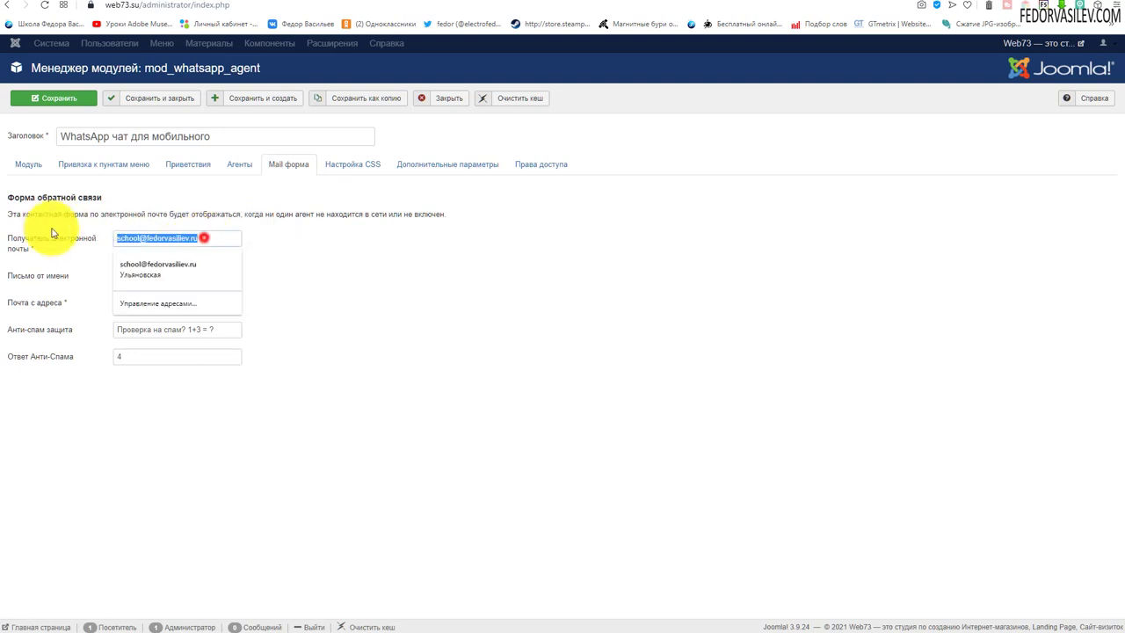
left_click(542, 301)
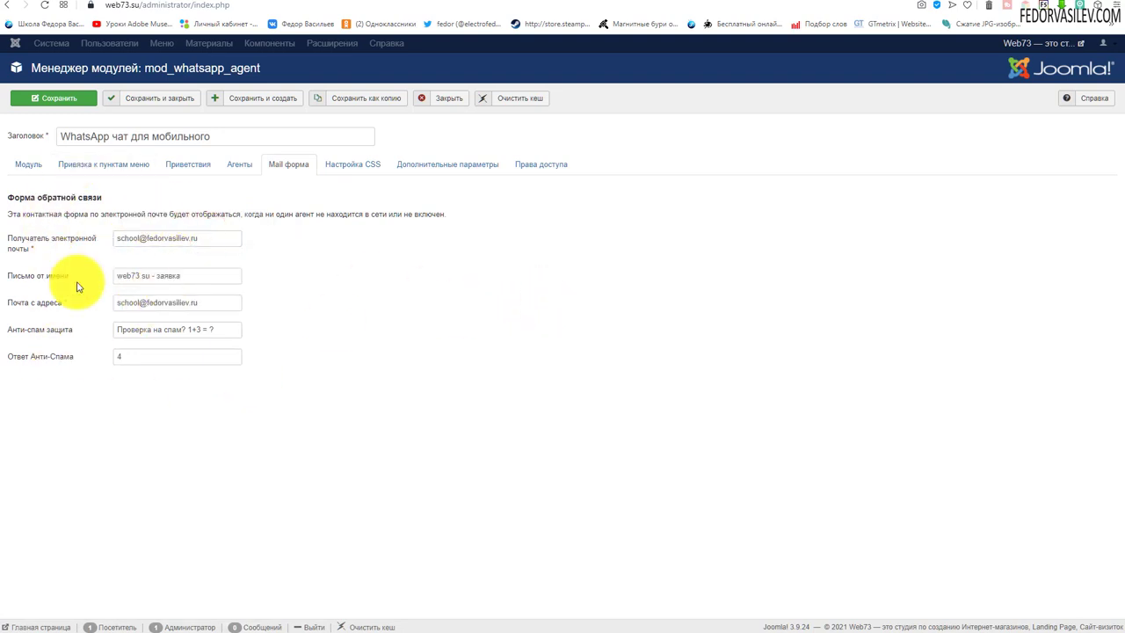
Review the module's custom CSS in an enlarged code field, look through the remaining settings sections and close the module.
left_click(355, 176)
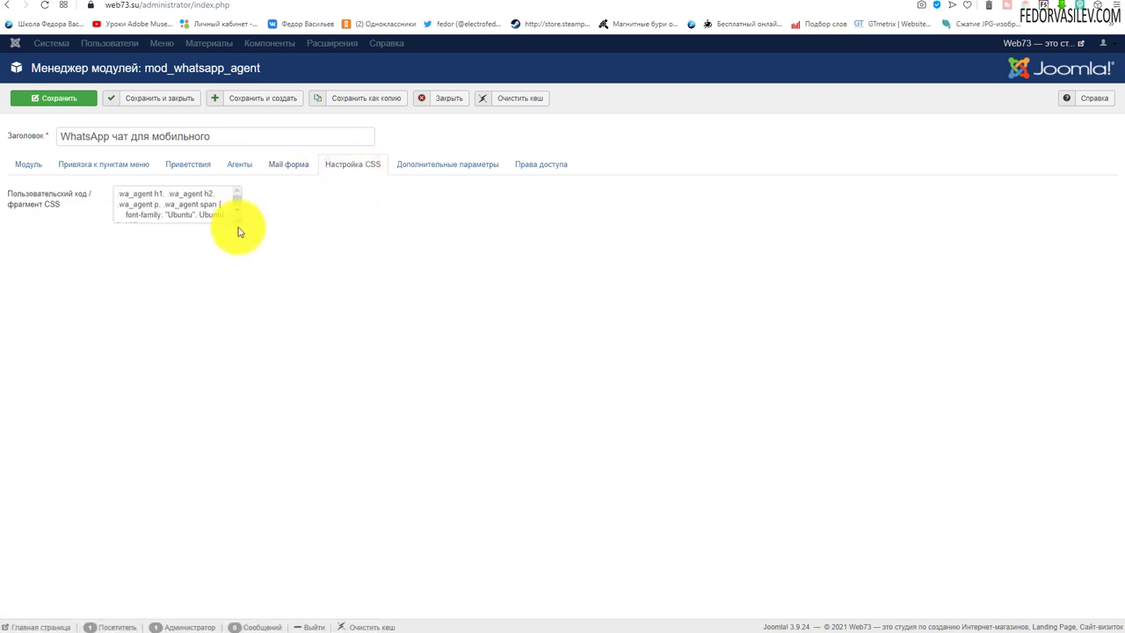
left_click_drag(235, 220, 334, 307)
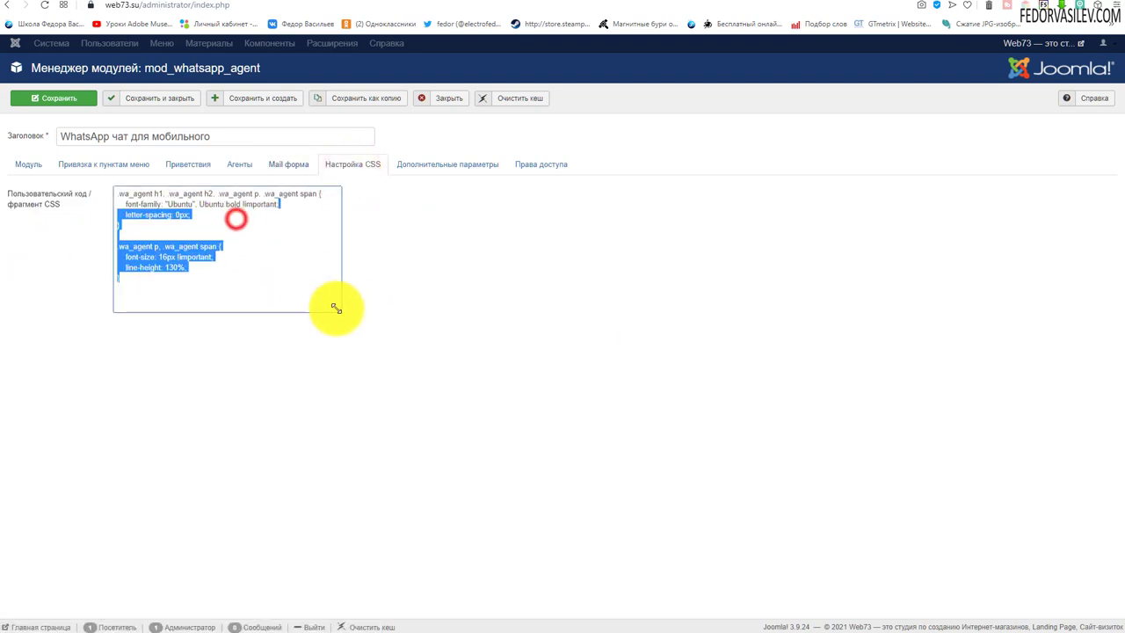
left_click(447, 165)
left_click(526, 165)
left_click(26, 165)
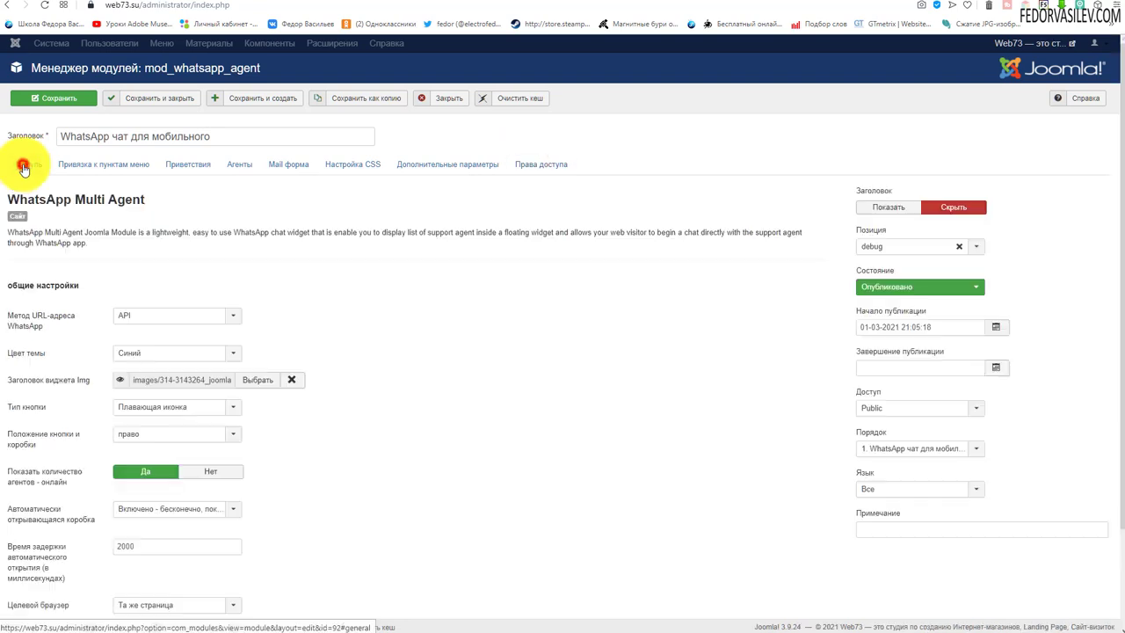
left_click(444, 98)
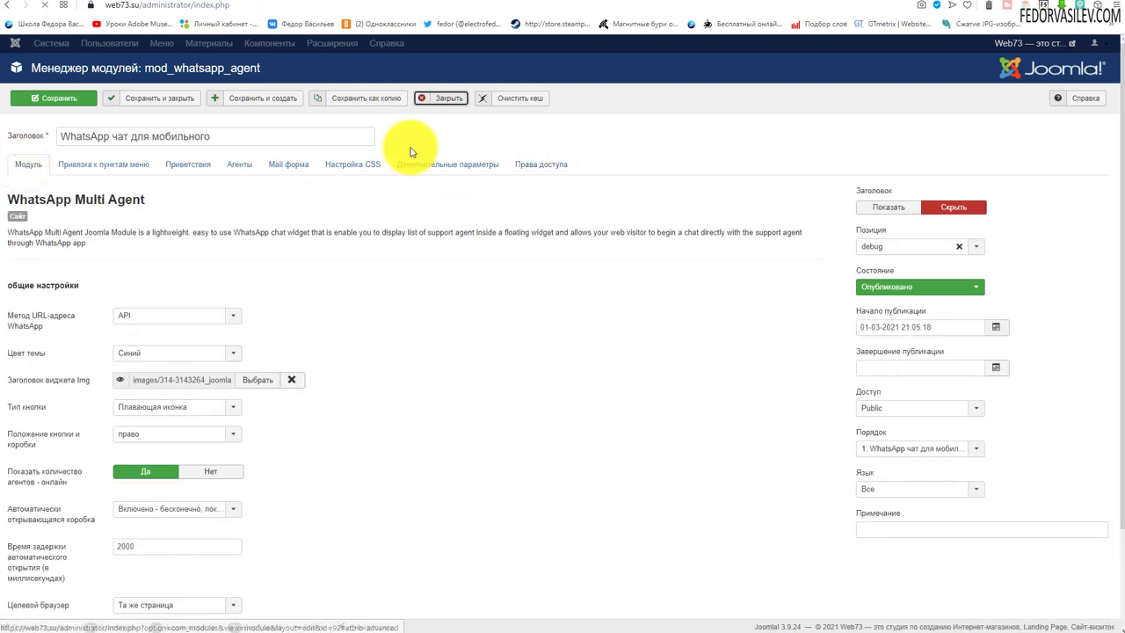
Open the extension installer and install the Russian translation package for WhatsApp Multi Agent by uploading its file.
left_click(369, 43)
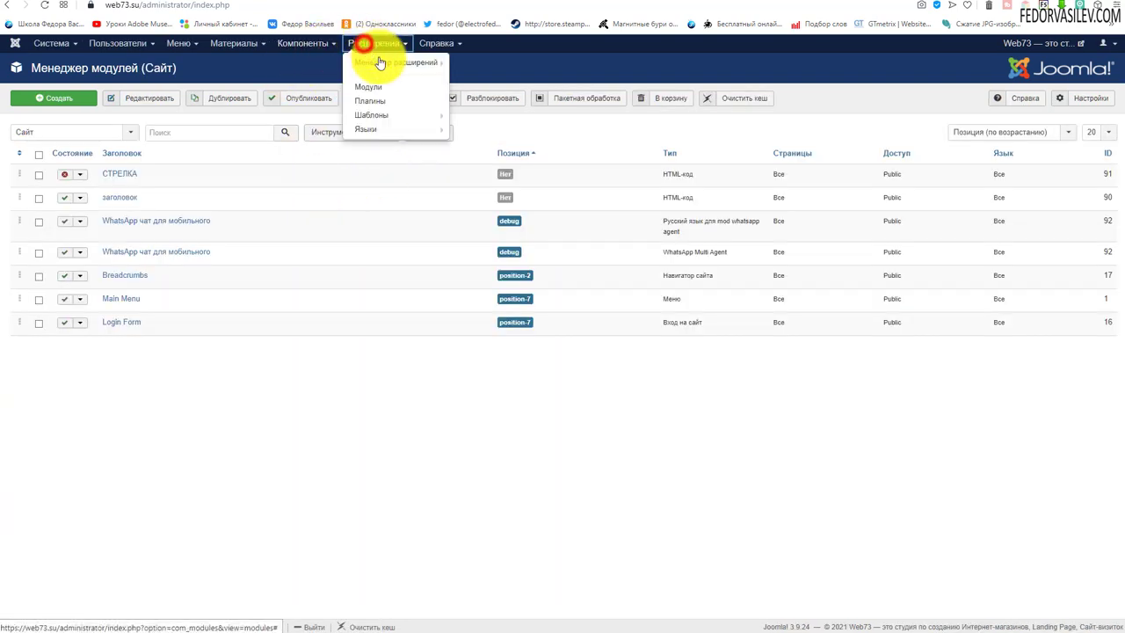
left_click(468, 67)
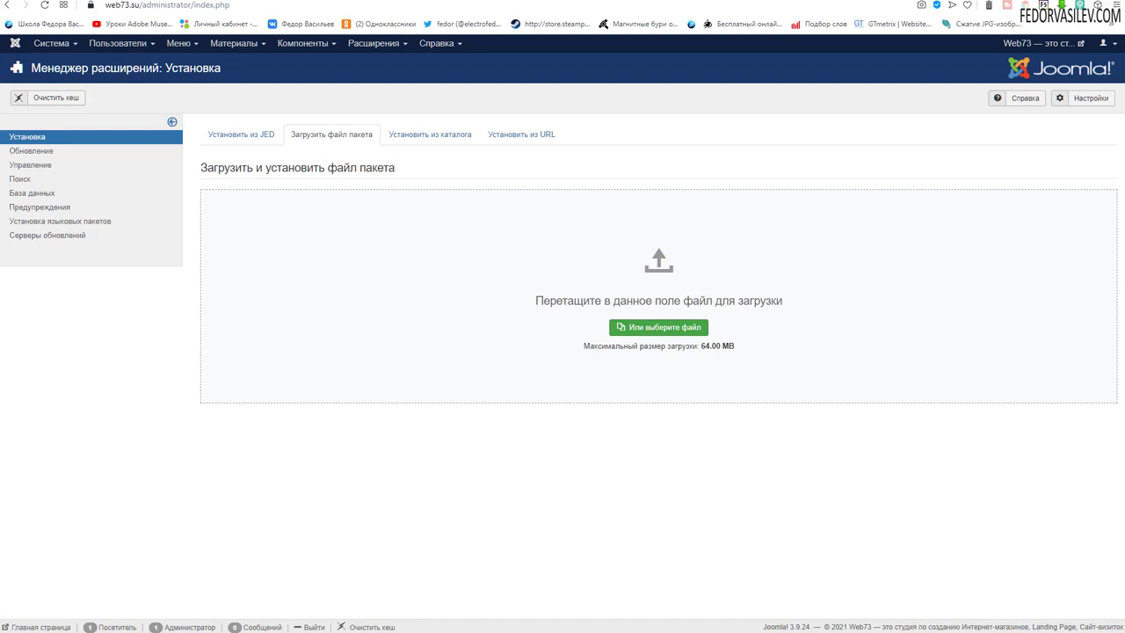
left_click(329, 272)
left_click_drag(1062, 266, 336, 245)
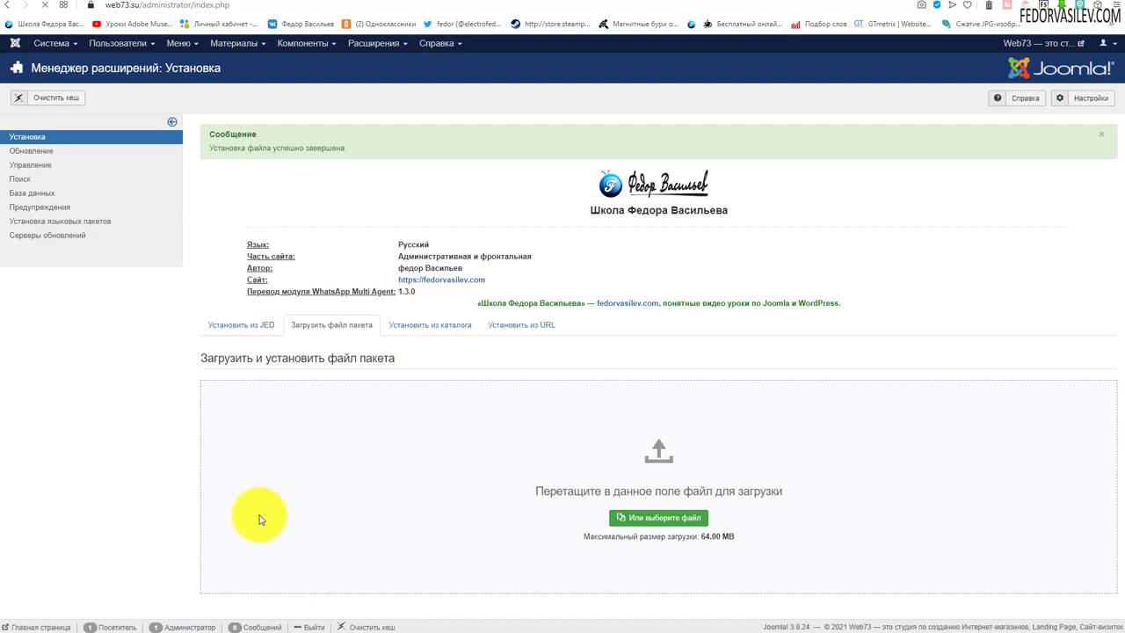
Reload the installer page, open the WhatsApp Multi Agent module "WhatsApp чат для мобильного" from the module manager and review its translated general settings.
left_click_drag(349, 149, 220, 147)
left_click(314, 183)
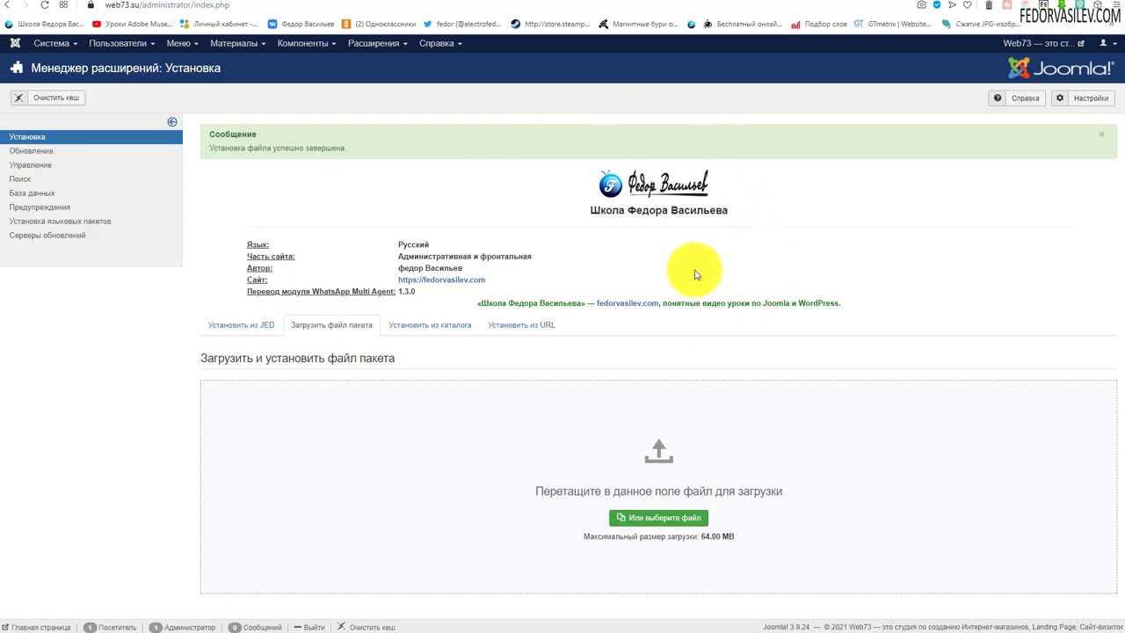
left_click(44, 5)
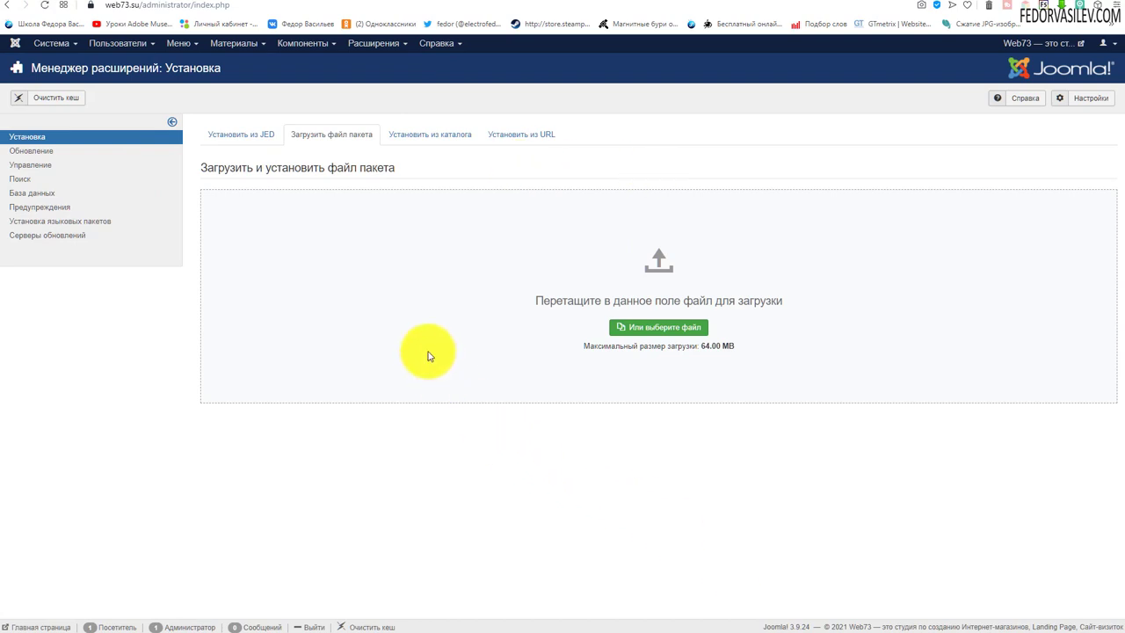
left_click(322, 51)
mouse_move(366, 50)
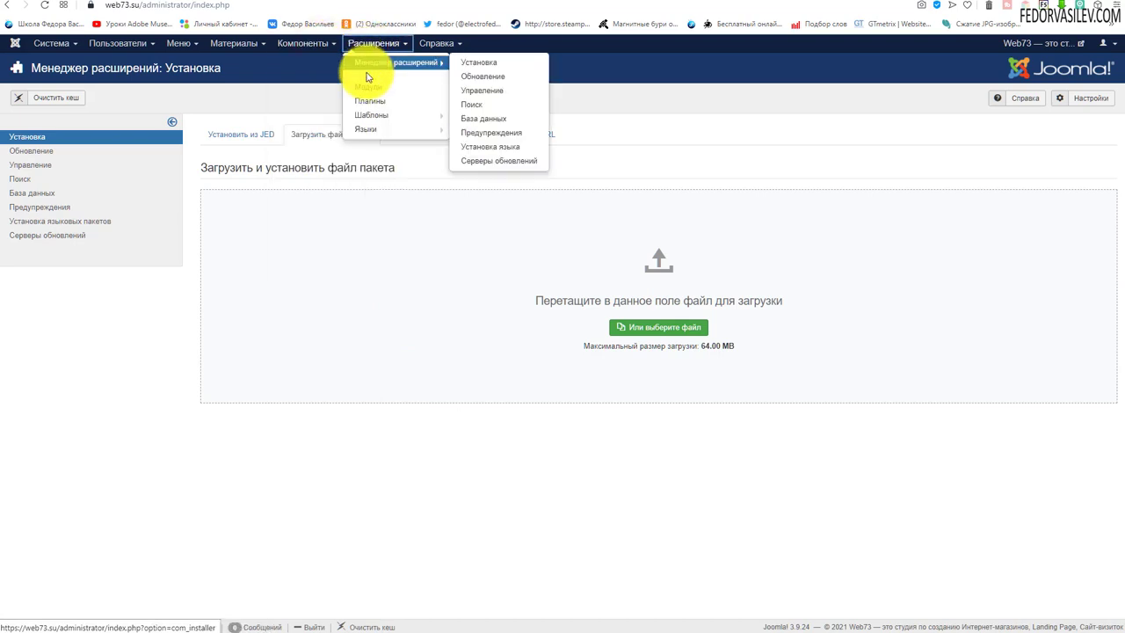
left_click(367, 85)
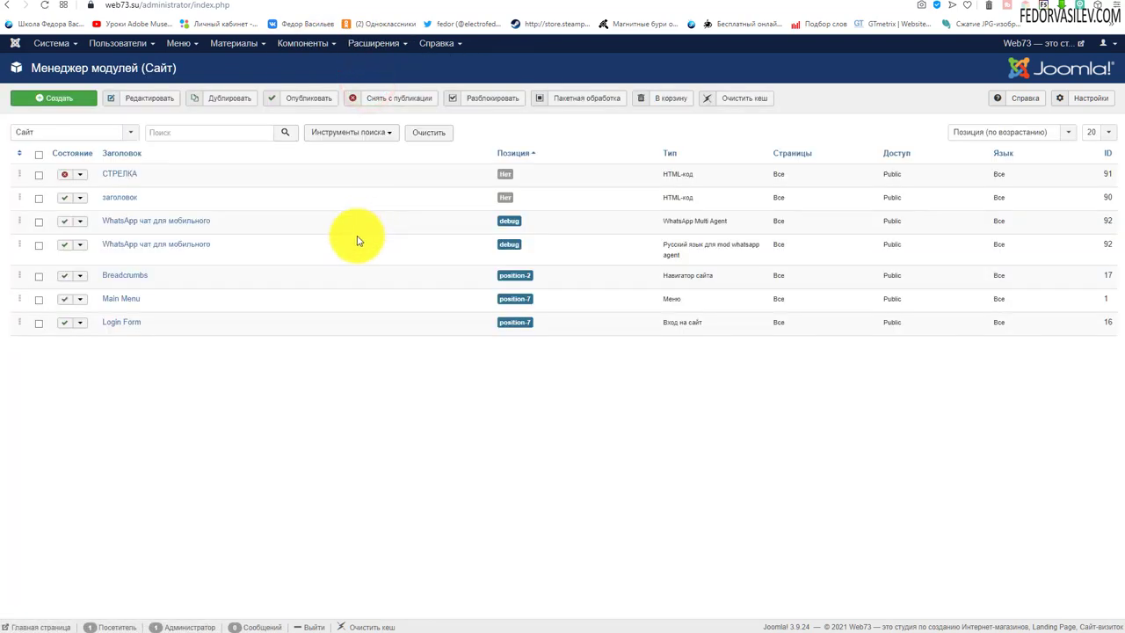
left_click(128, 246)
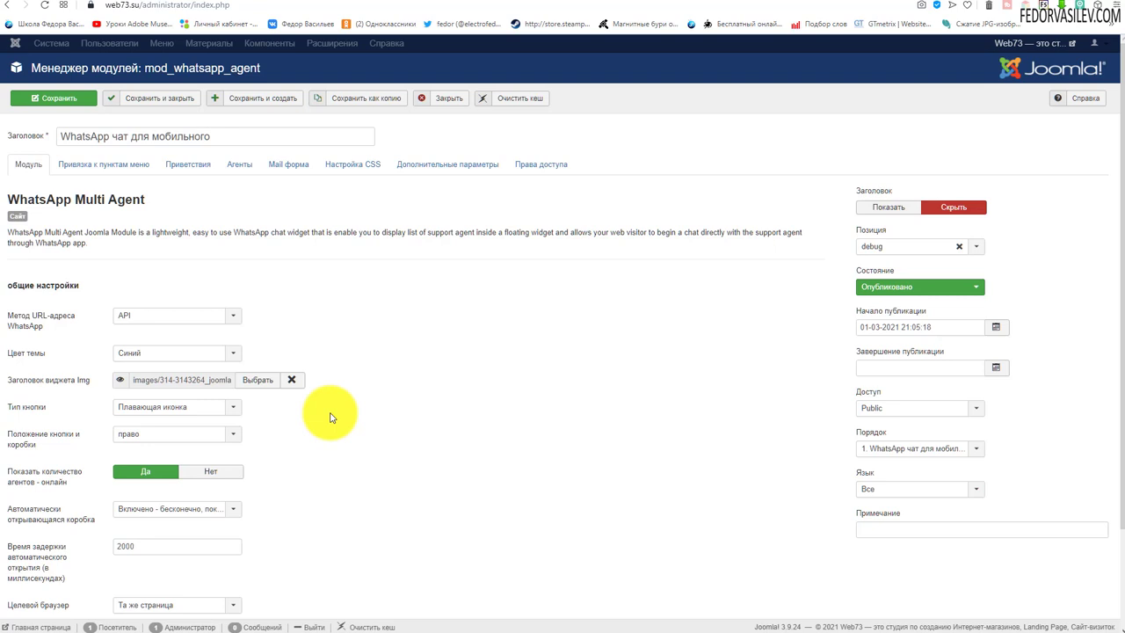
scroll(40, 413, "down", 1)
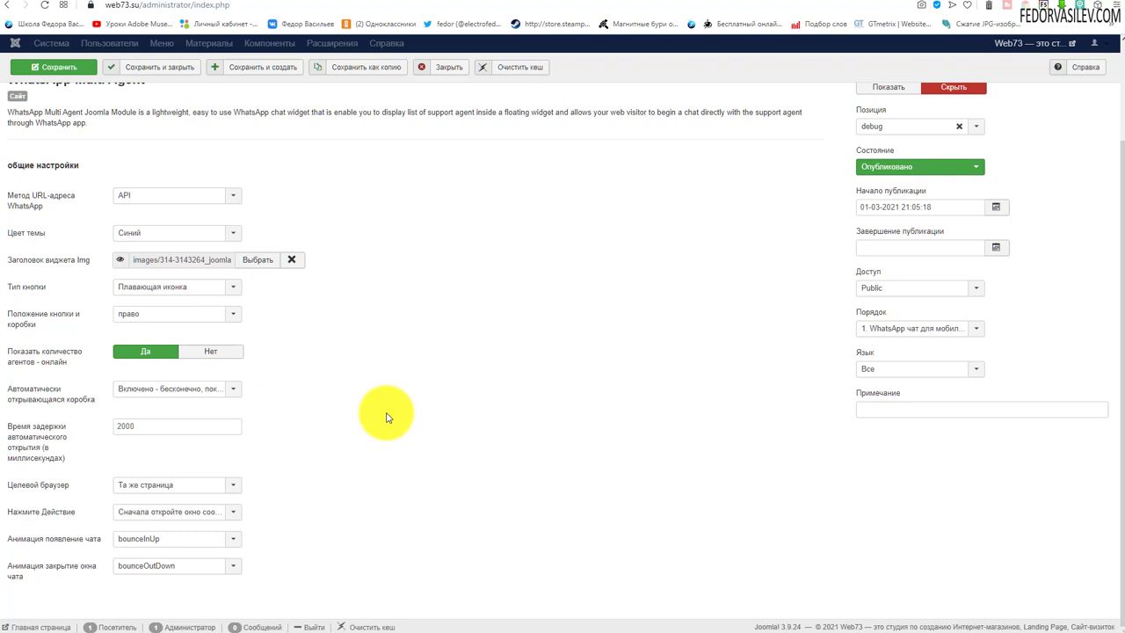
scroll(388, 417, "up", 1)
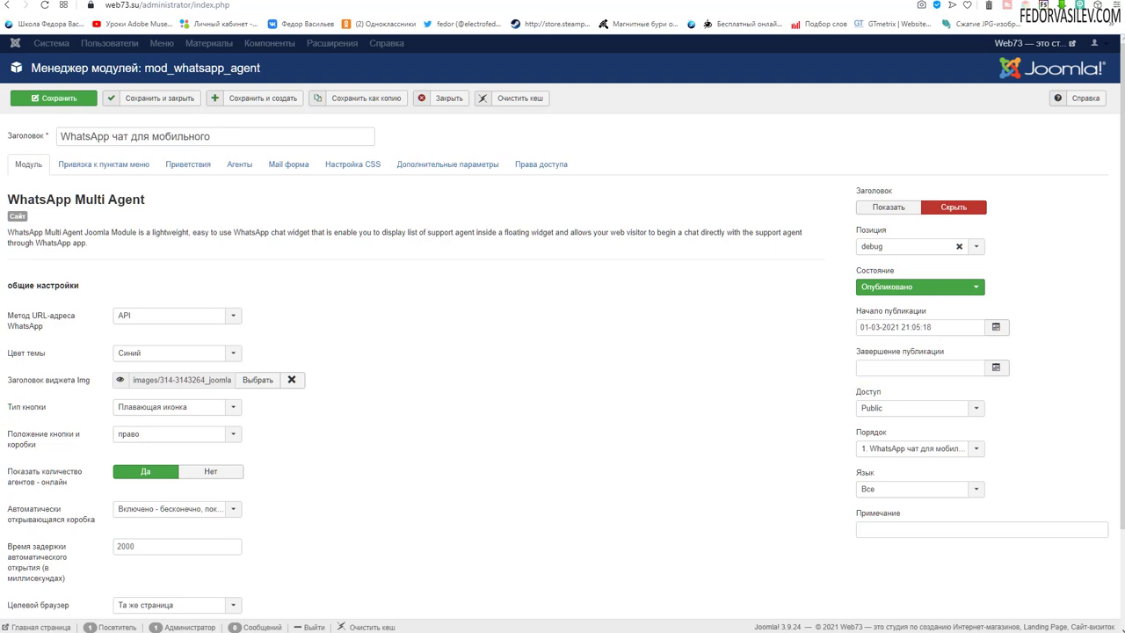
Check the chat widget on the web73.su home page and close the module's settings in the administration.
key("ctrl+Tab")
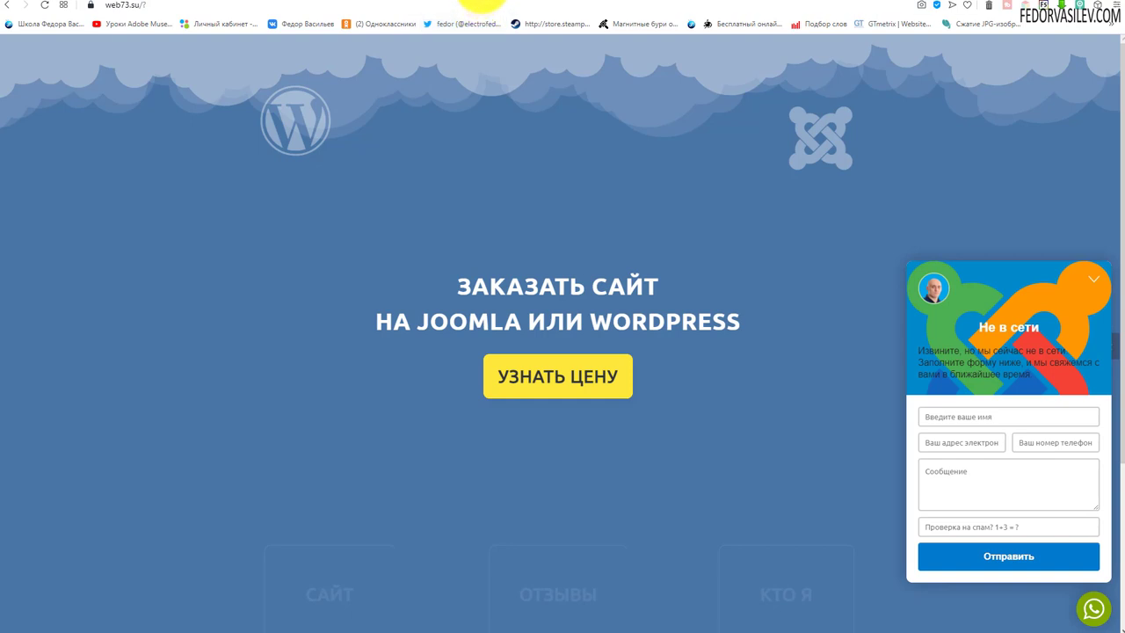
left_click(481, 3)
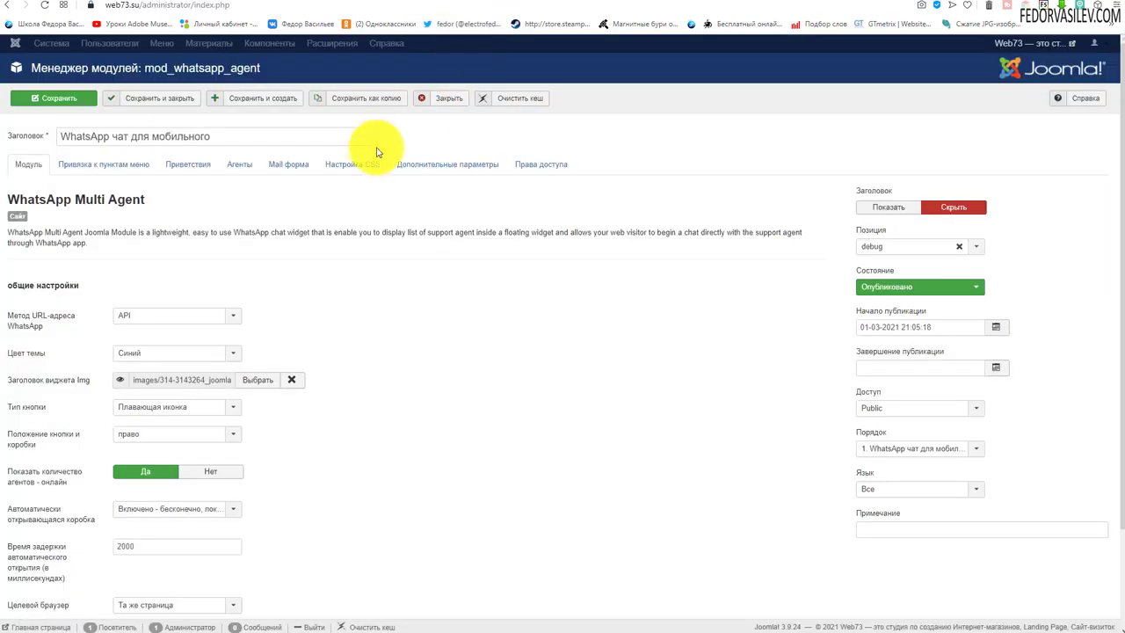
left_click(443, 100)
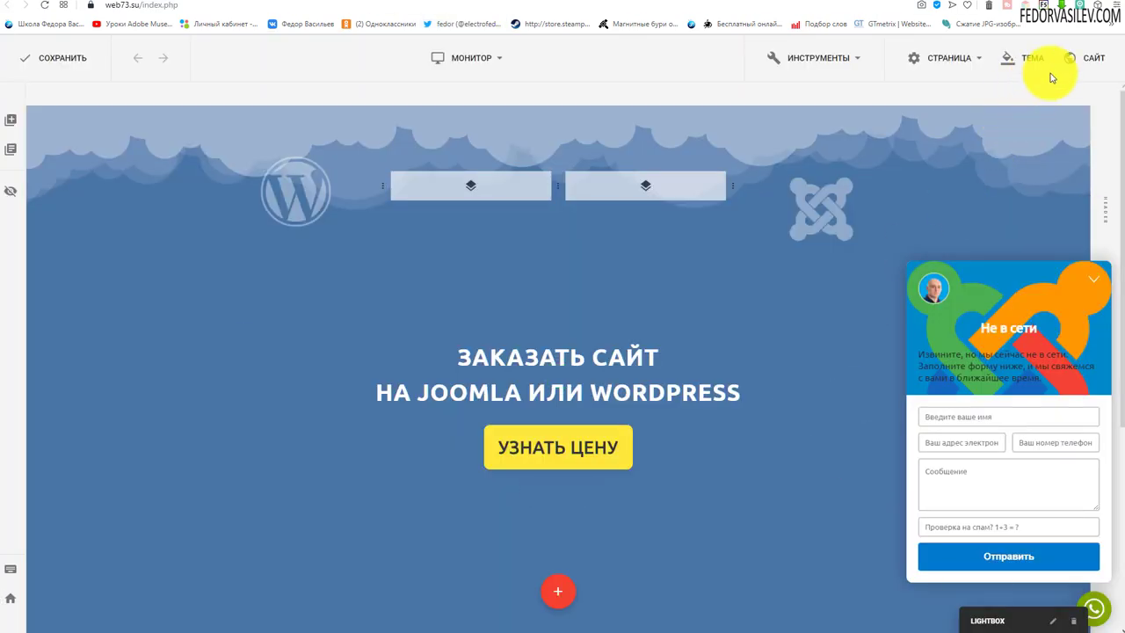
Open the site settings in the page builder, examine the performance section's minification and deferred loading options and close the dialog.
left_click(1081, 59)
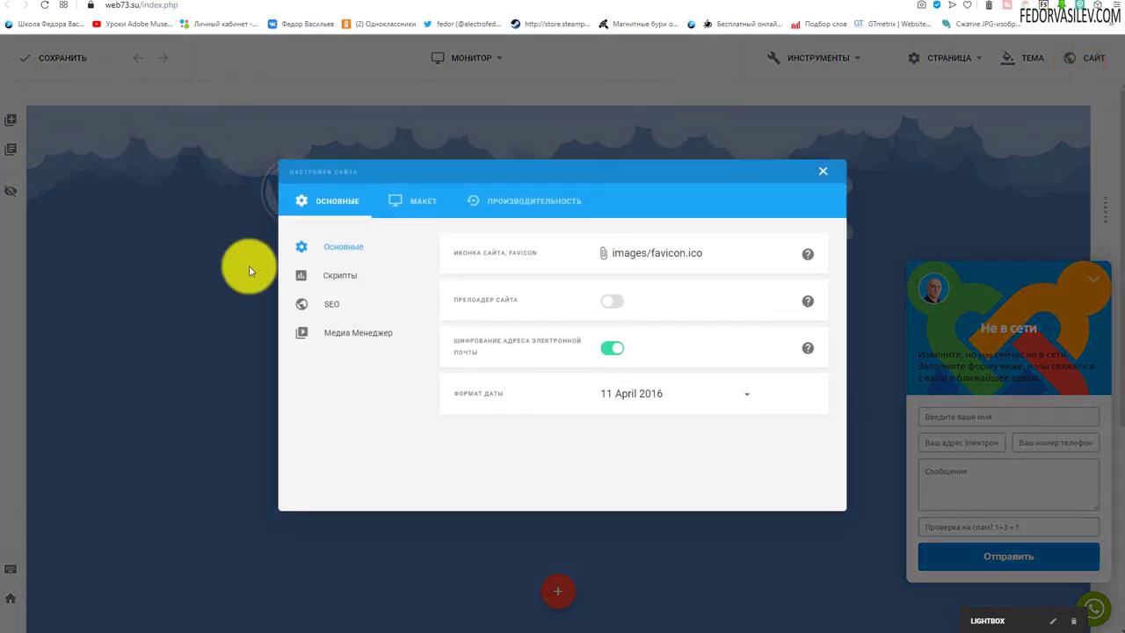
left_click(518, 201)
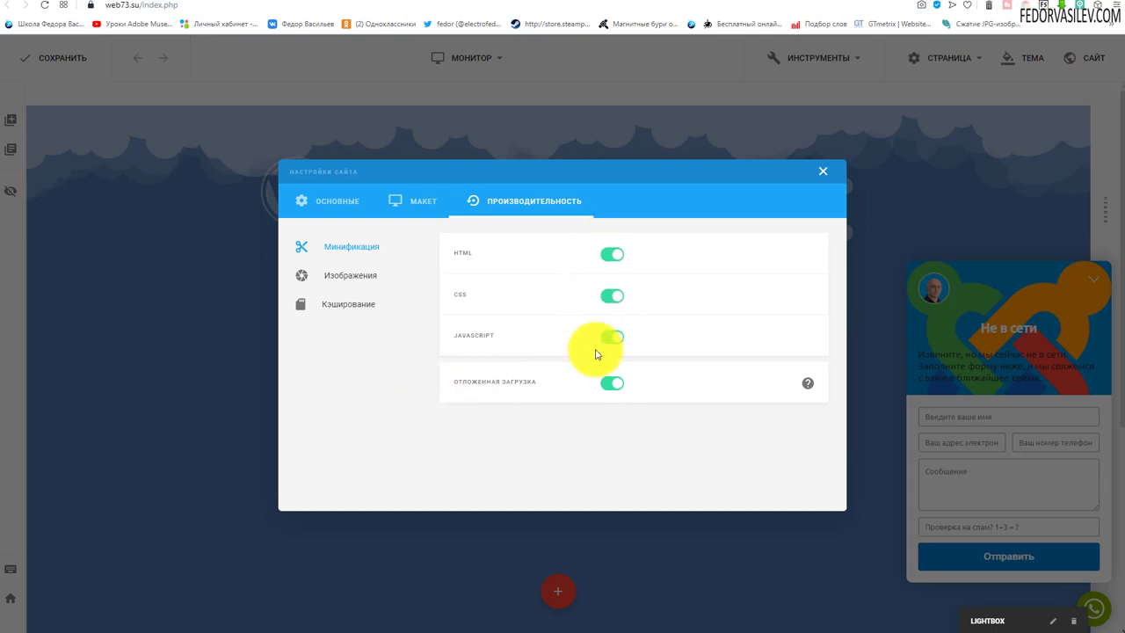
left_click(823, 171)
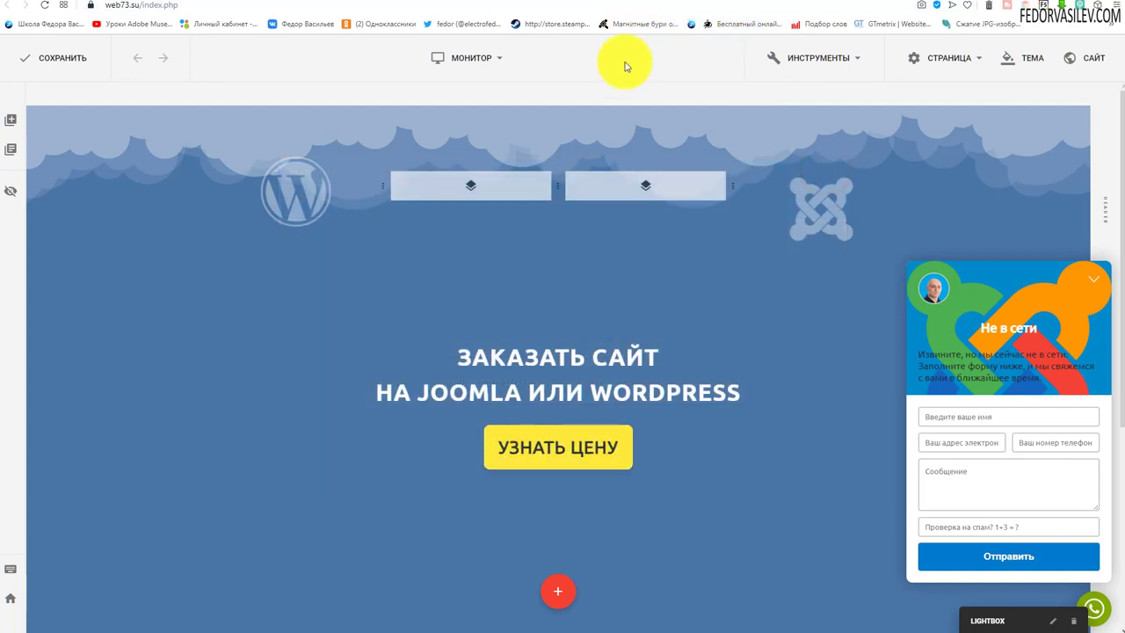
Look through the promo code page on fedorvasilev.com from its heading to the payment and support notes.
mouse_move(508, 227)
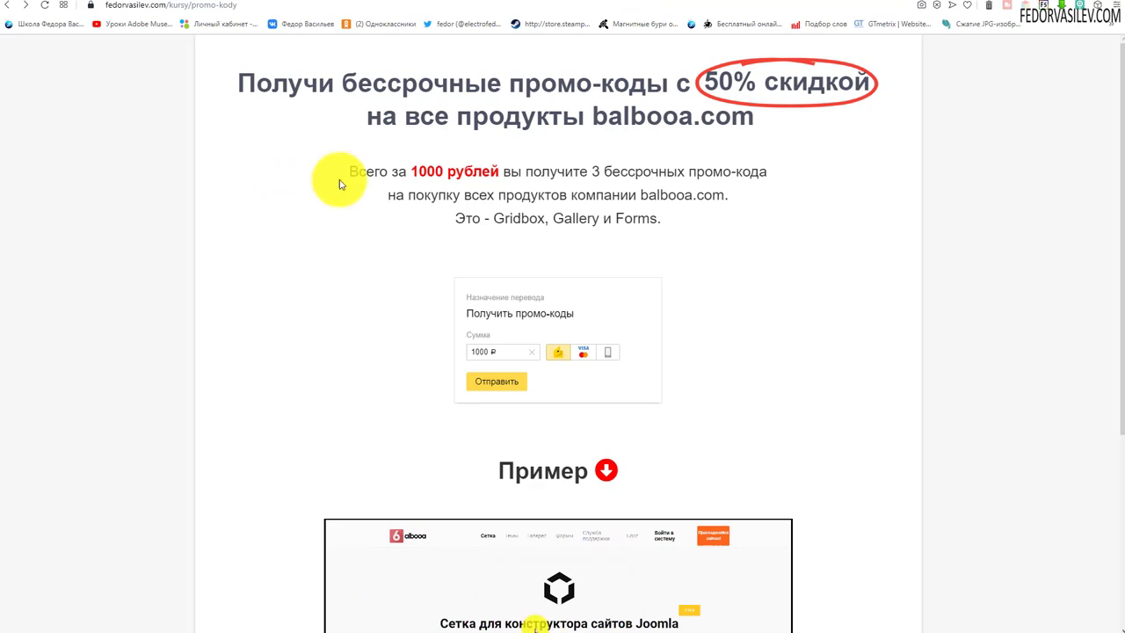
scroll(535, 226, "down", 3)
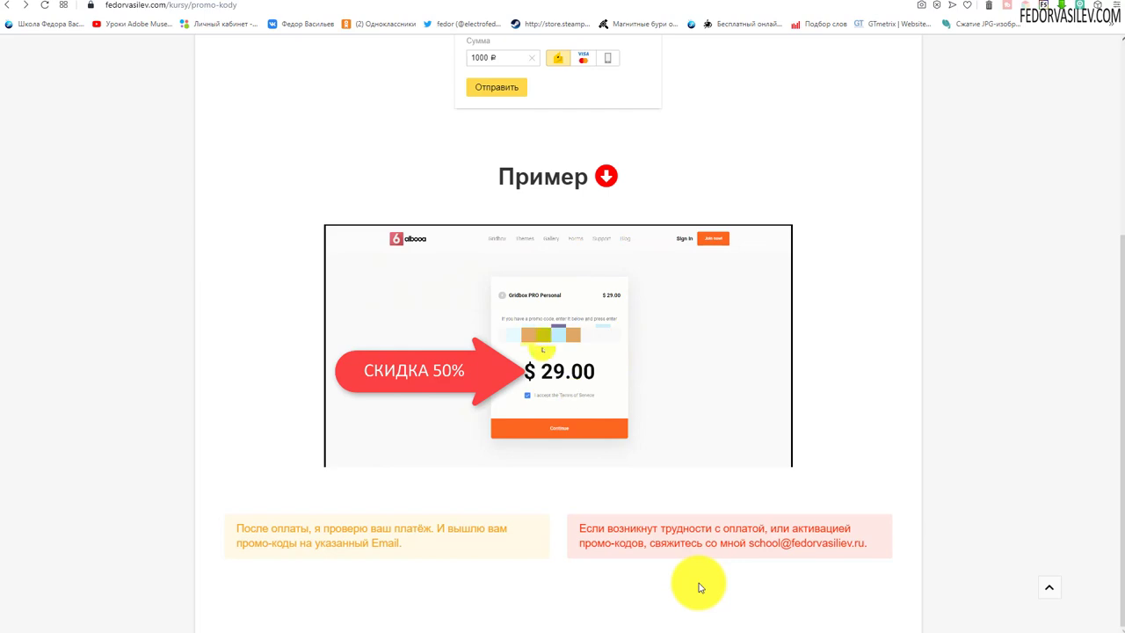
scroll(700, 588, "up", 3)
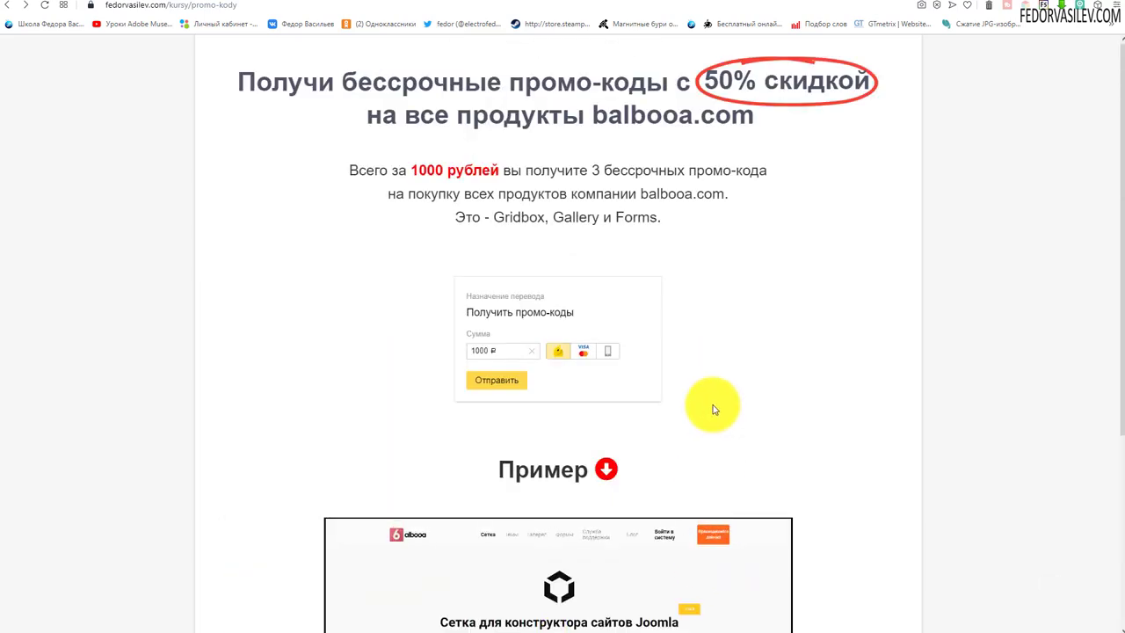
scroll(713, 387, "down", 3)
scroll(660, 176, "up", 3)
Switch to the fedorvasilev.com/kursy administration and install the WhatsApp Multi Agent module package by uploading its file in the extension installer.
left_click(603, 17)
left_click(385, 44)
mouse_move(411, 63)
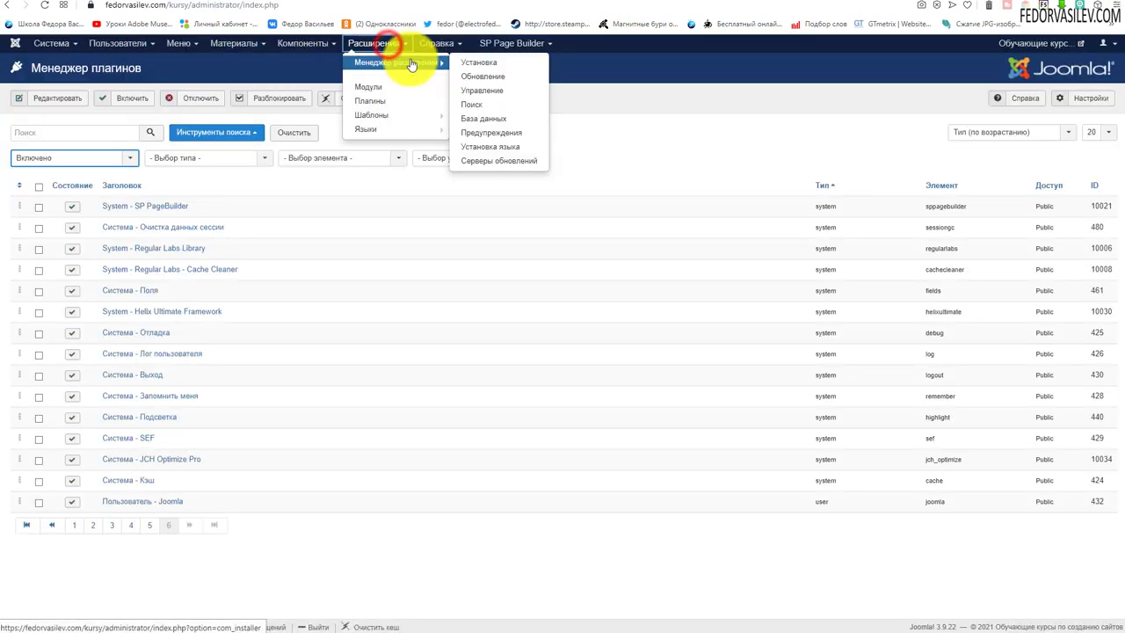
left_click(478, 62)
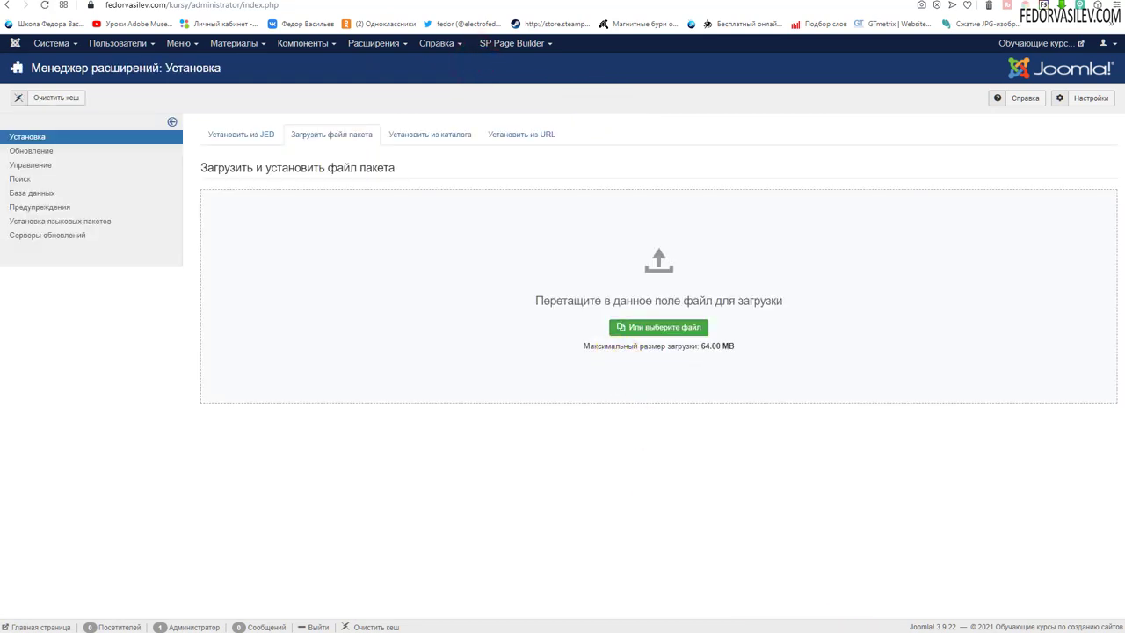
left_click_drag(375, 422, 378, 311)
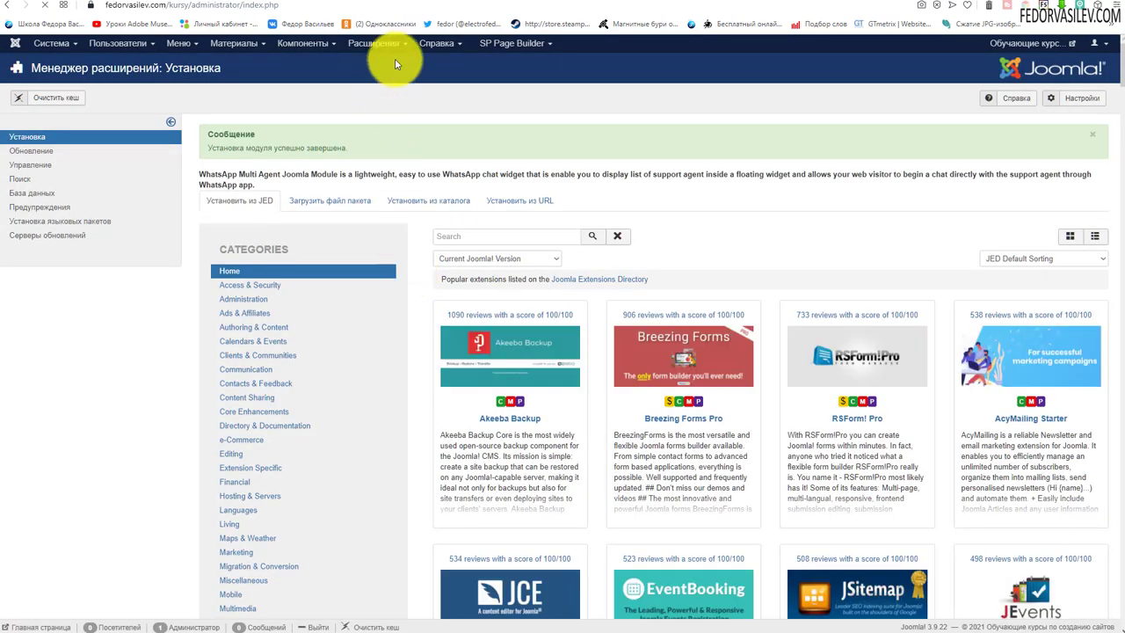
Open the WhatsApp Multi Agent module from the module manager and review its untranslated general settings.
left_click(380, 44)
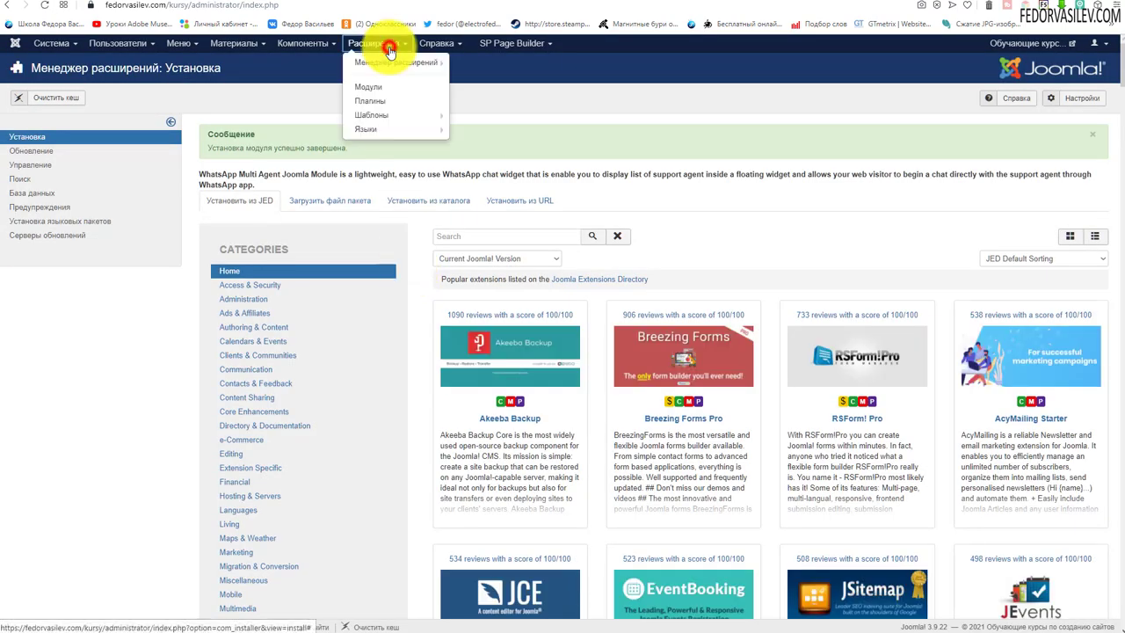
left_click(388, 91)
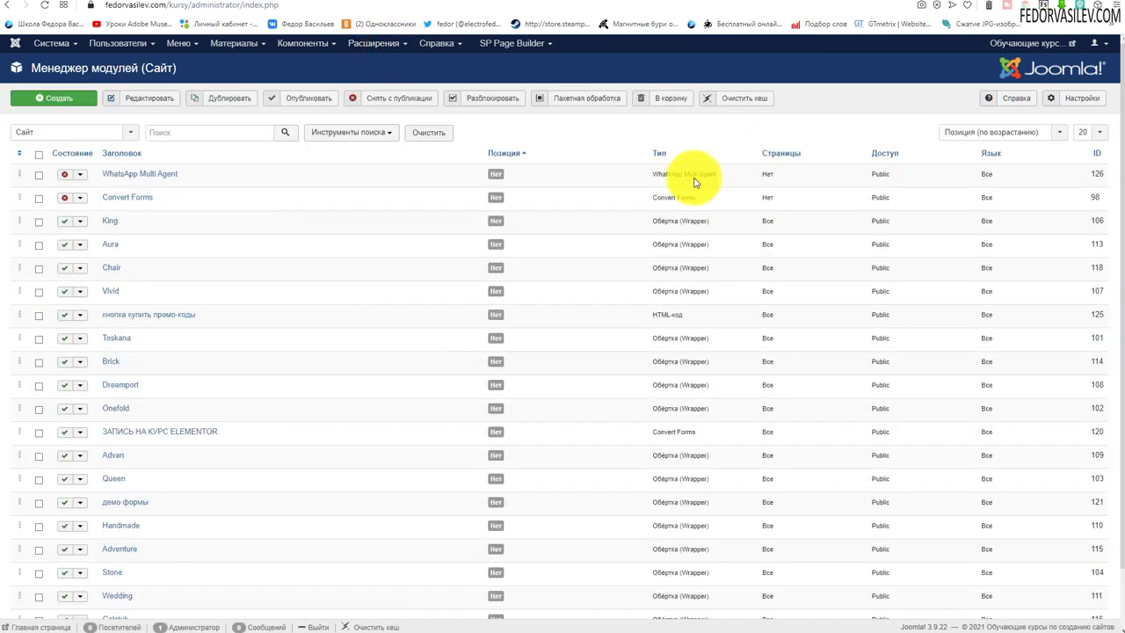
left_click(138, 175)
scroll(128, 349, "down", 1)
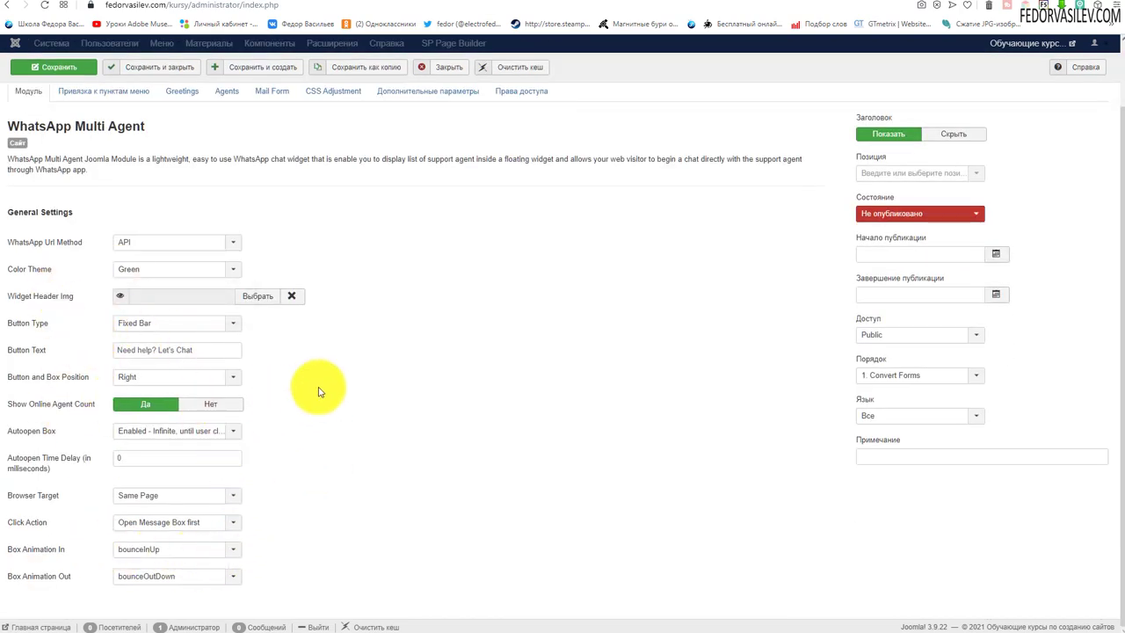
scroll(318, 387, "up", 1)
Close the module and install the Russian translation package for WhatsApp Multi Agent through the extension installer.
left_click(445, 97)
left_click(390, 51)
mouse_move(395, 62)
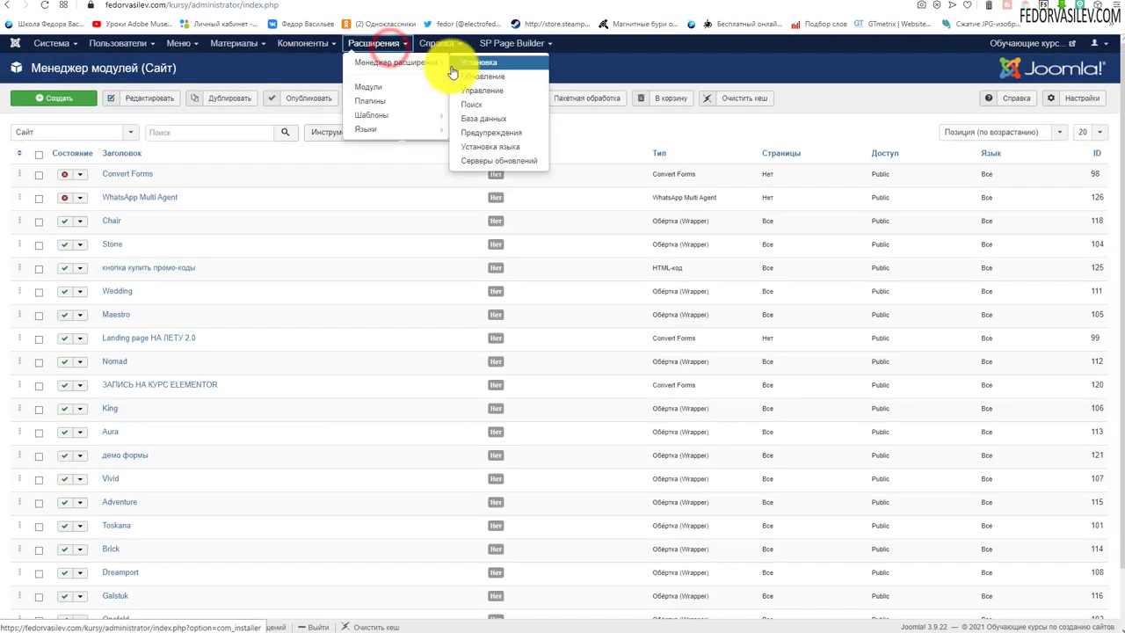
left_click(466, 68)
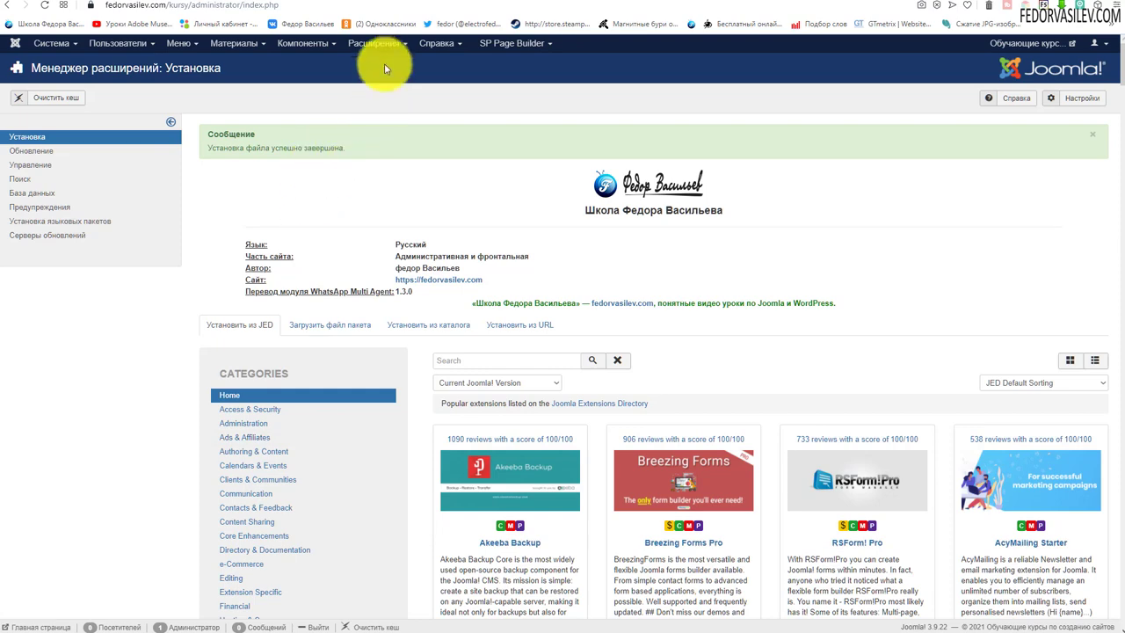
Return to the module manager and examine WhatsApp Multi Agent's morning, afternoon and evening greeting titles and messages, including the [user] placeholder.
left_click(384, 52)
left_click(383, 86)
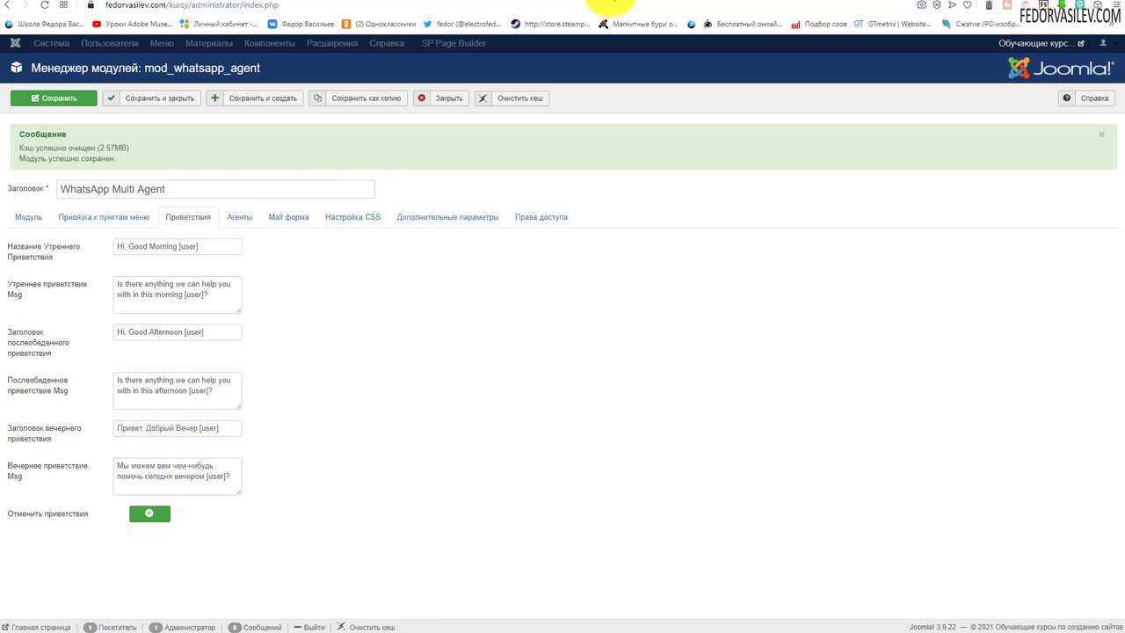
left_click(611, 1)
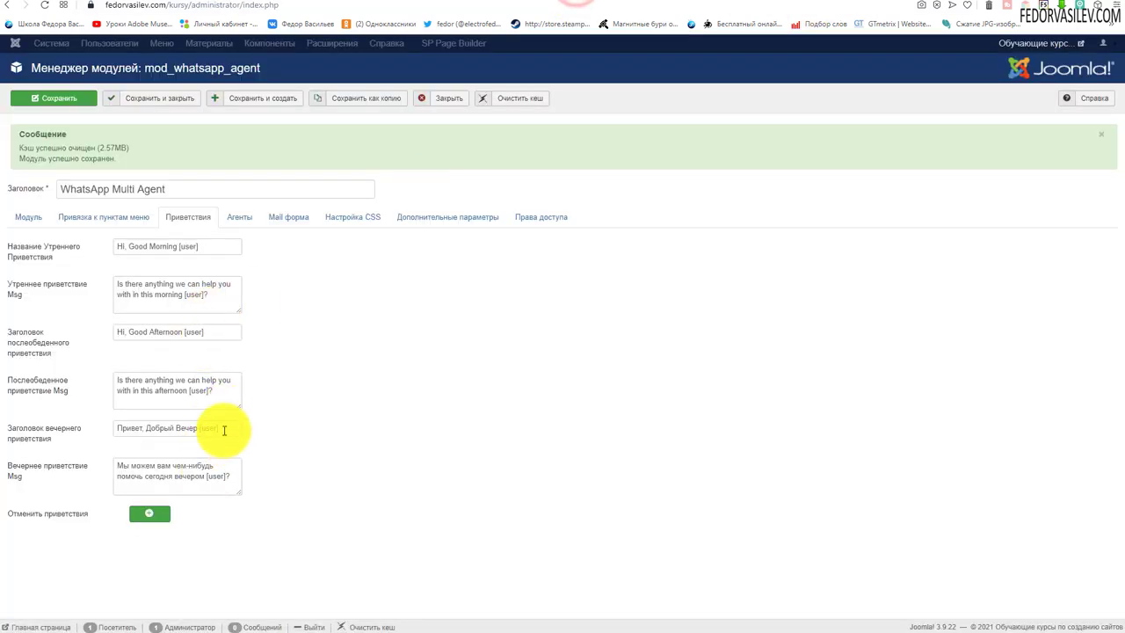
left_click_drag(219, 392, 138, 364)
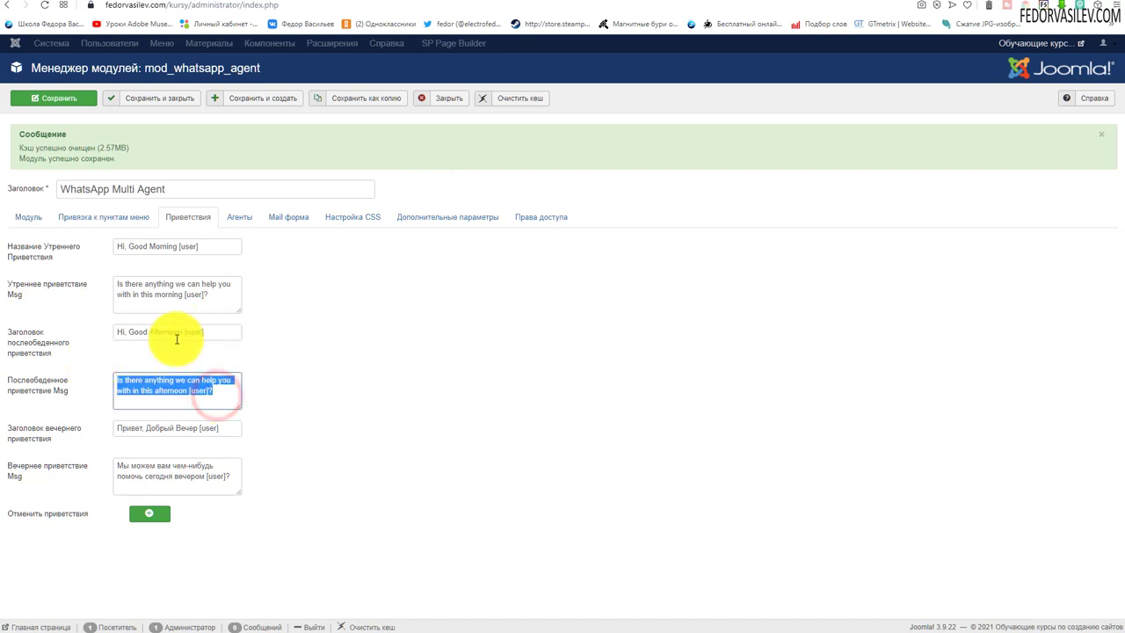
left_click_drag(185, 334, 83, 327)
left_click_drag(193, 246, 98, 255)
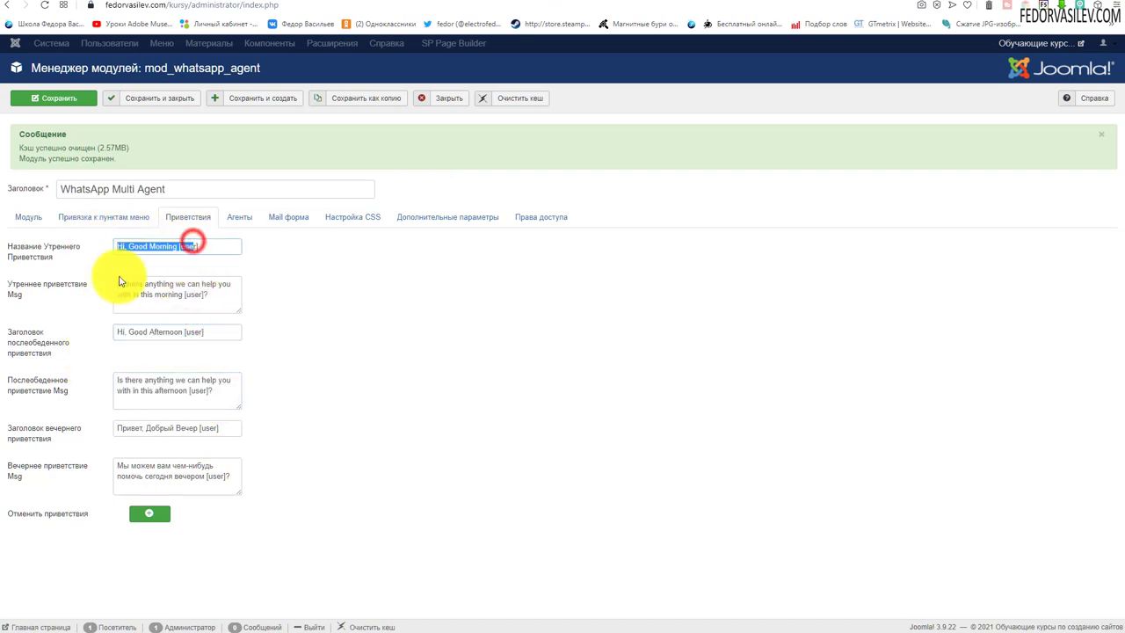
left_click_drag(199, 332, 106, 326)
left_click(184, 388)
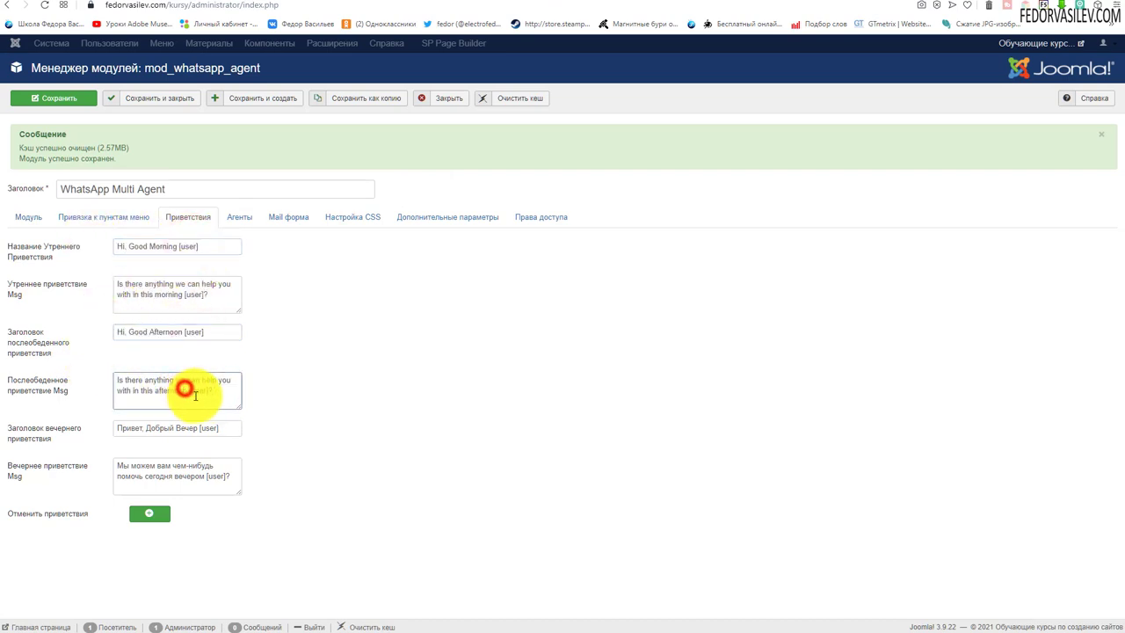
left_click_drag(195, 394, 120, 377)
left_click(150, 384)
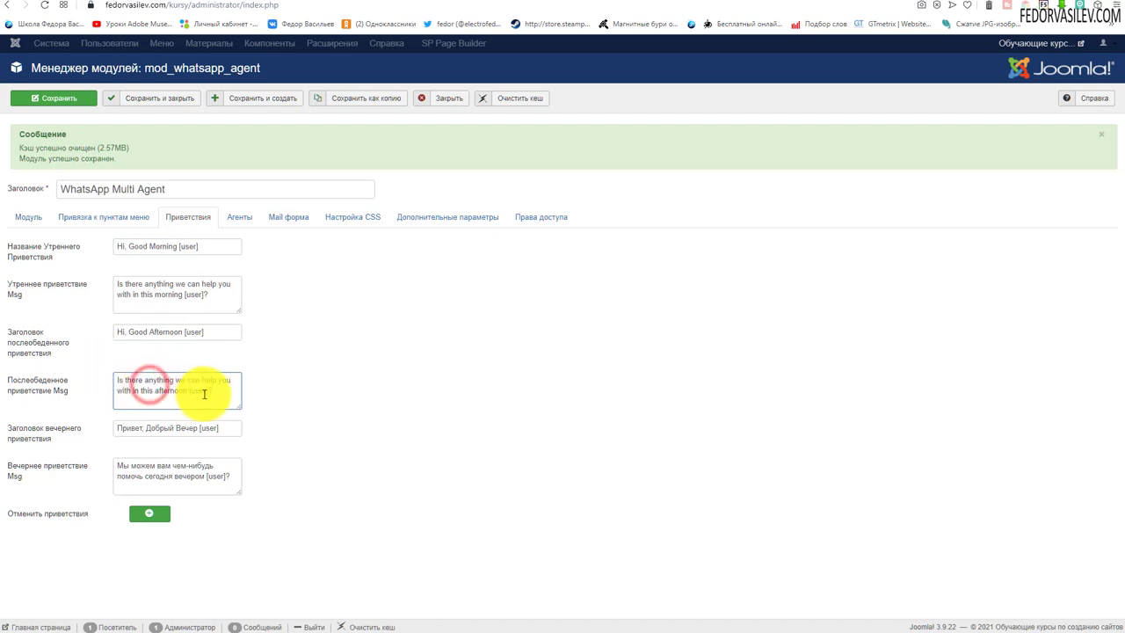
left_click_drag(210, 390, 188, 390)
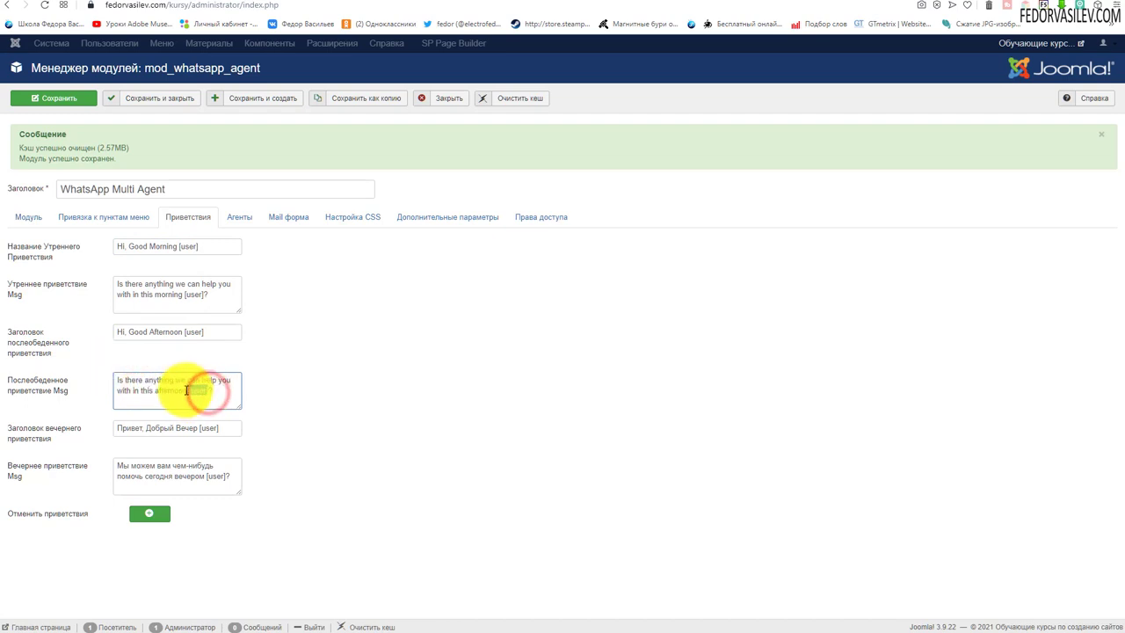
left_click(162, 391)
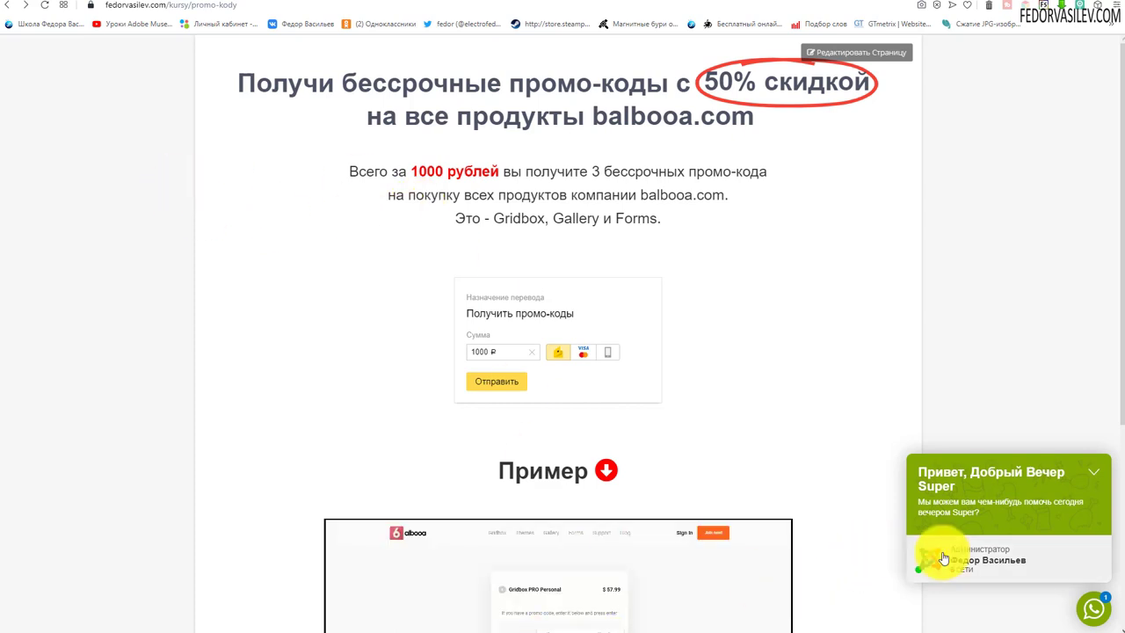
Close the WhatsApp Multi Agent module and open the plugin manager to examine the enabled optimization and cache plugins.
left_click(570, 2)
left_click(440, 98)
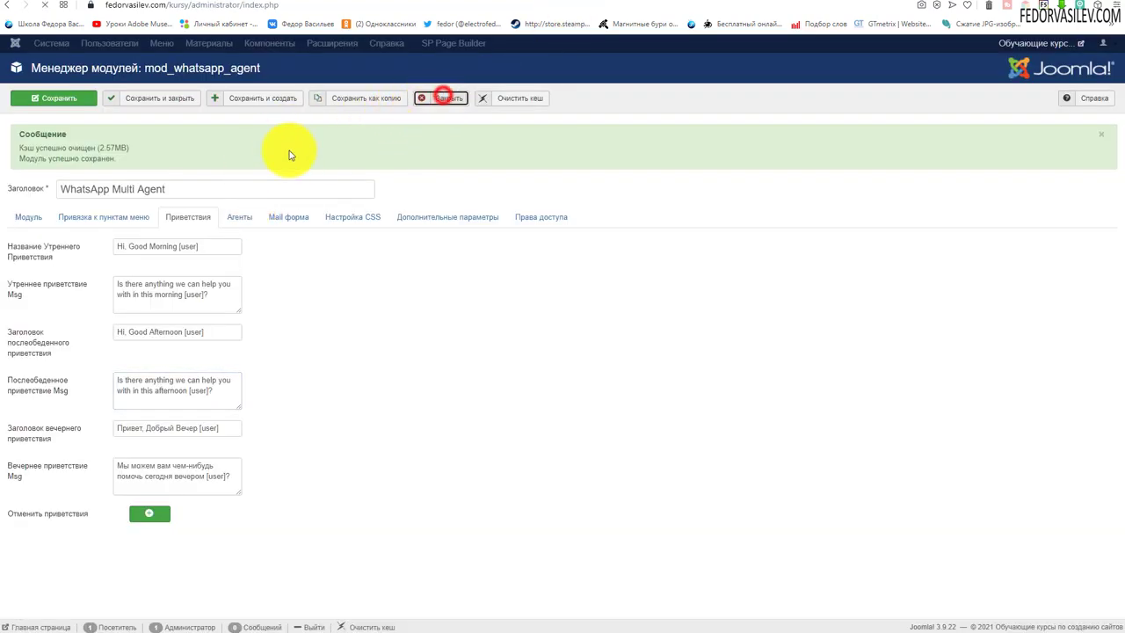
left_click(368, 46)
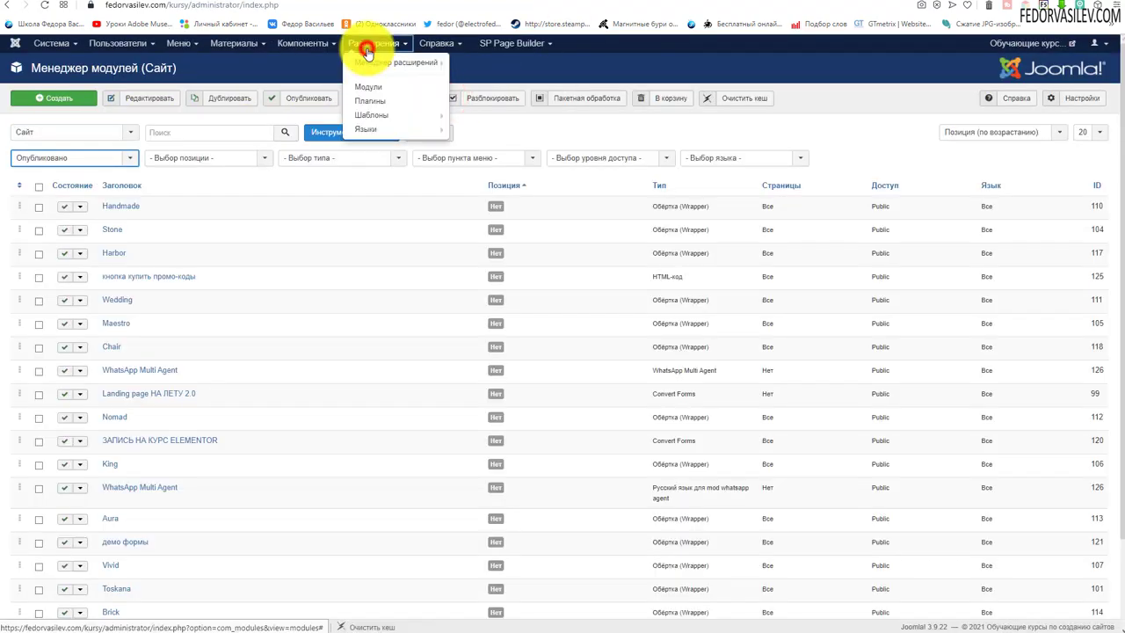
mouse_move(394, 120)
left_click(387, 101)
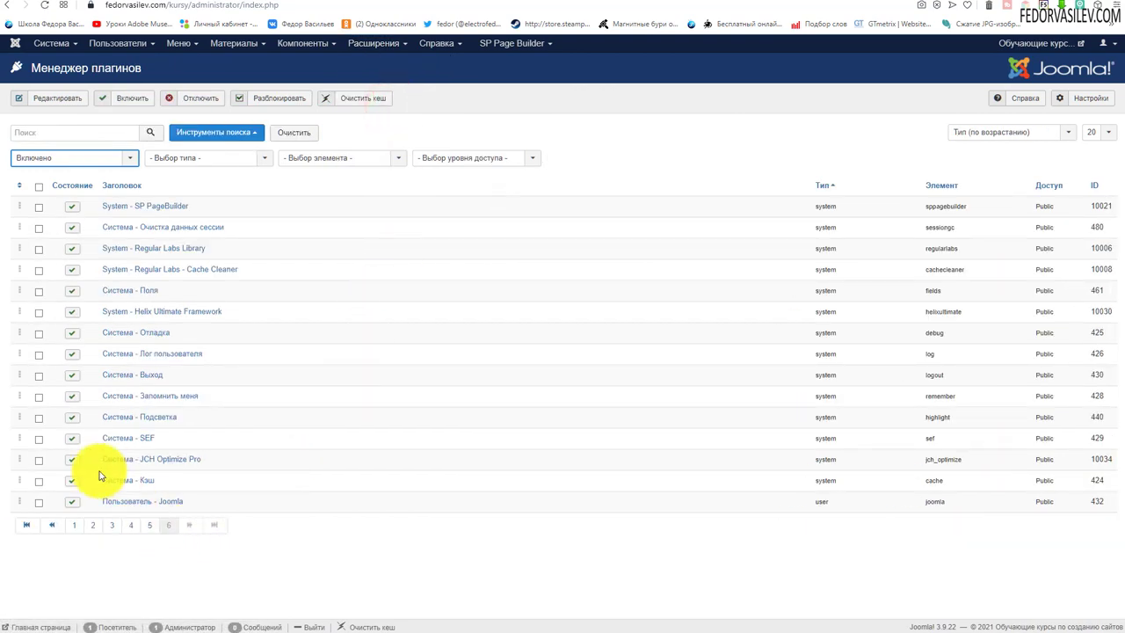
Open the JCH Optimize Pro system plugin and examine its exclusion settings for CSS and JavaScript files.
left_click(146, 462)
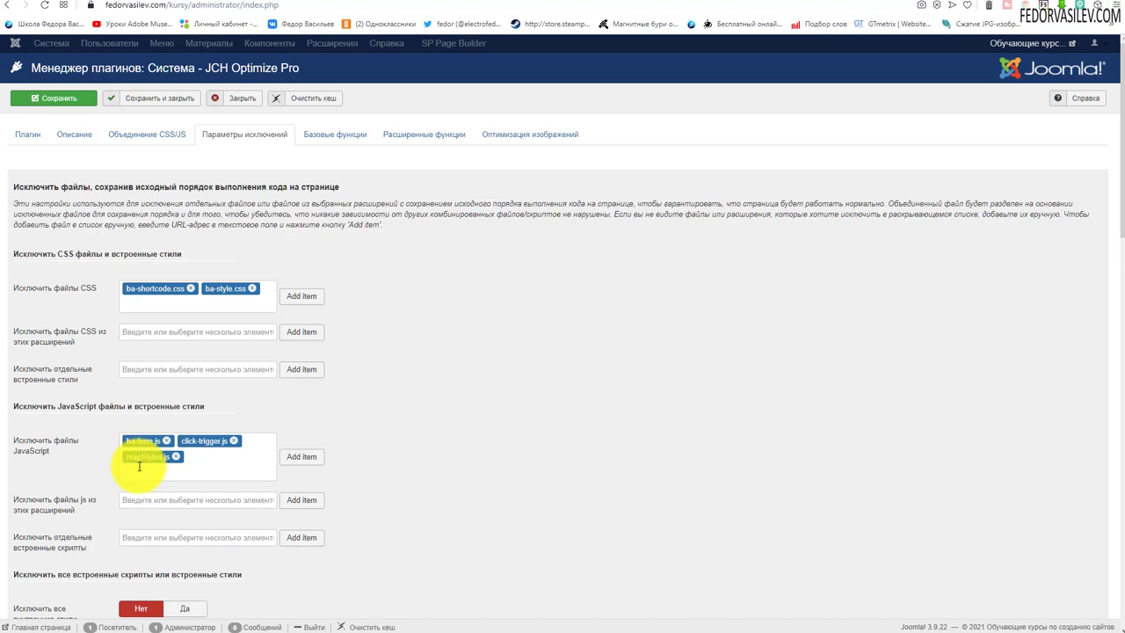
mouse_move(64, 297)
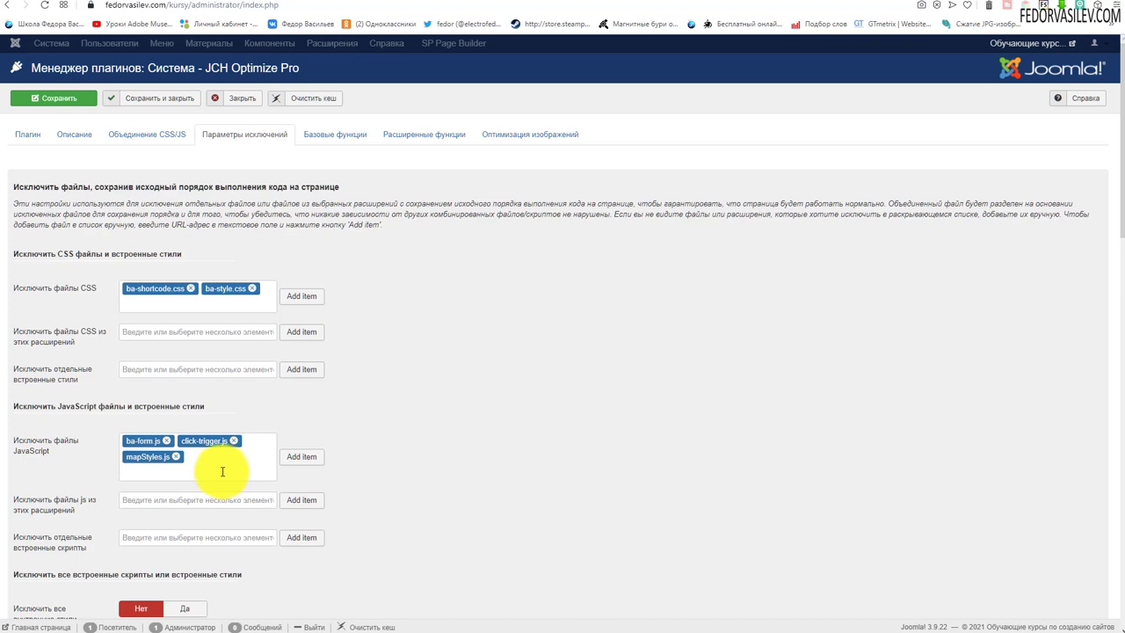
Switch to the promo-code page in the phone browser and examine how the WhatsApp chat widget displays along the whole page.
left_click(626, 3)
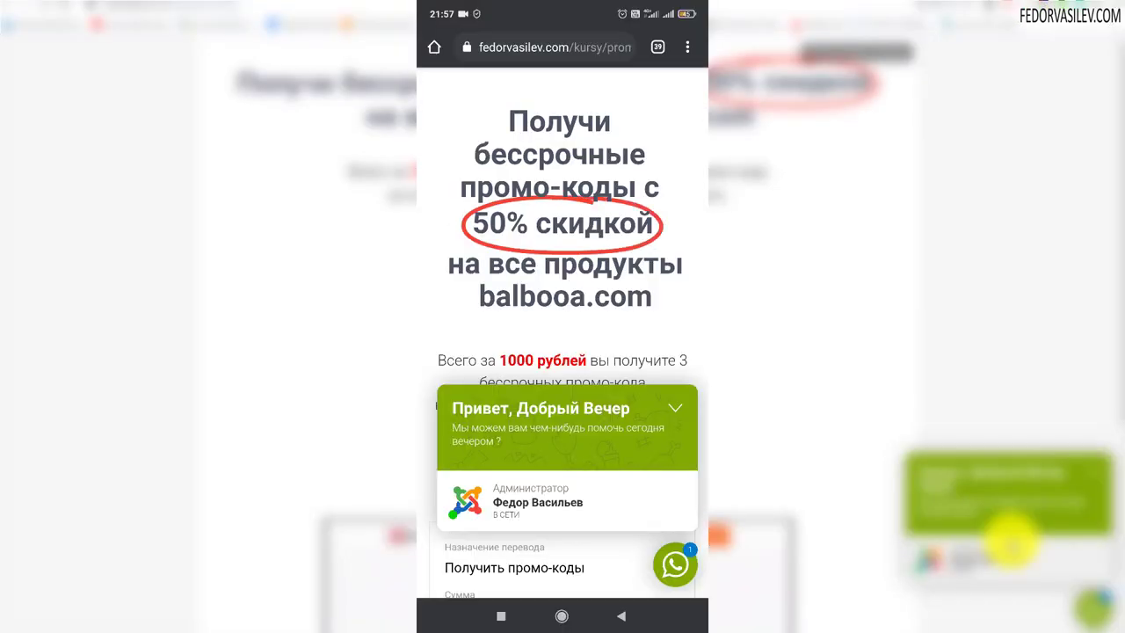
left_click(563, 98)
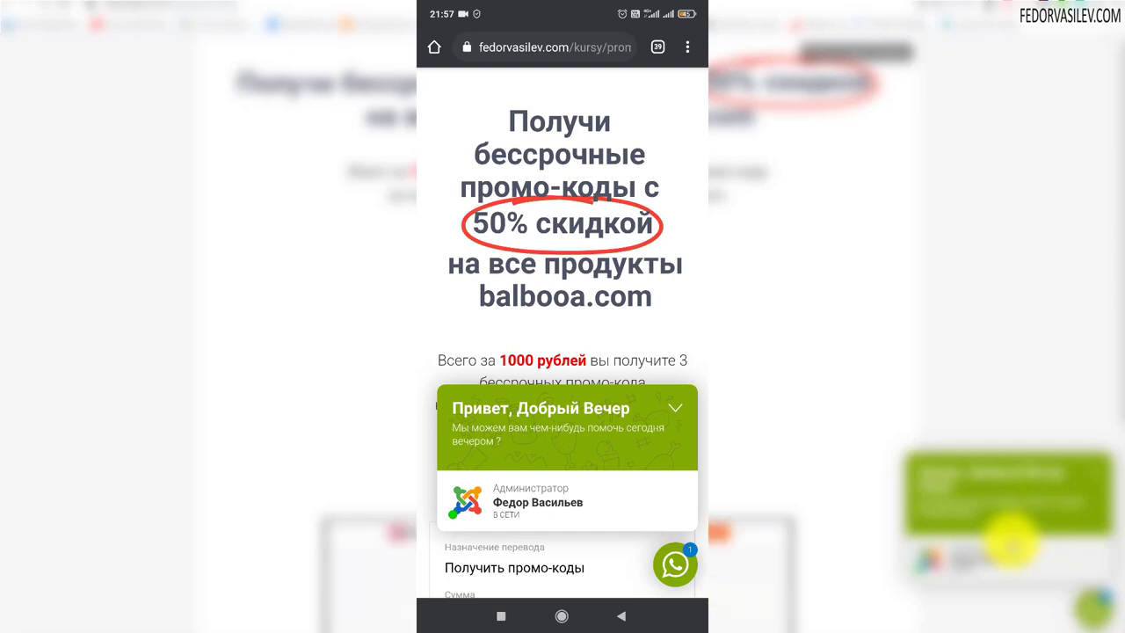
scroll(562, 317, "down", 10)
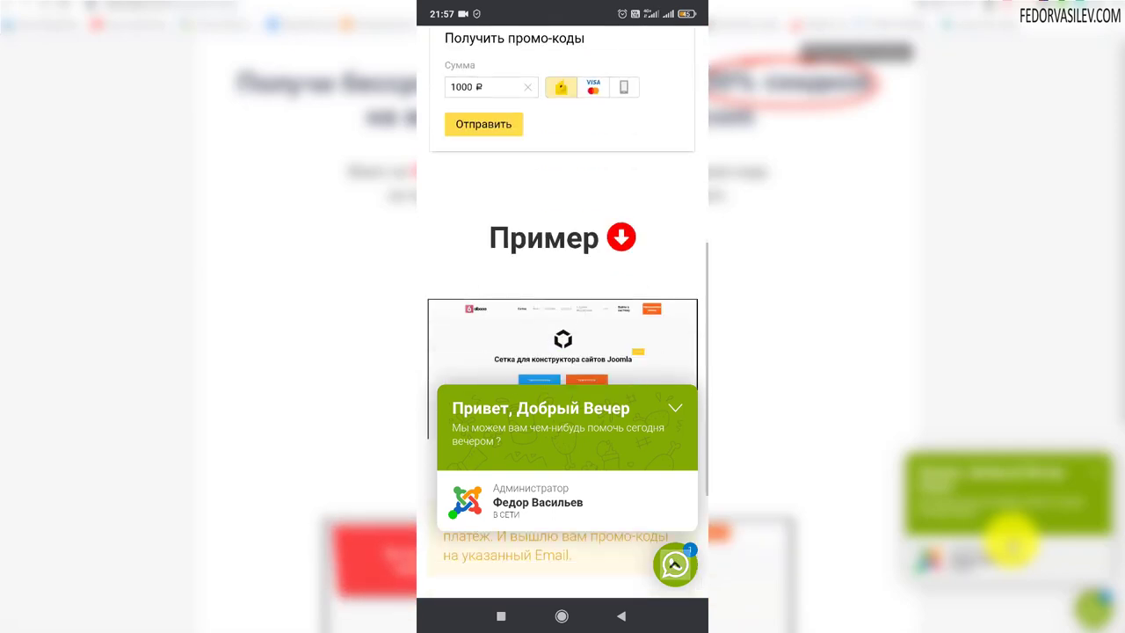
scroll(562, 316, "up", 10)
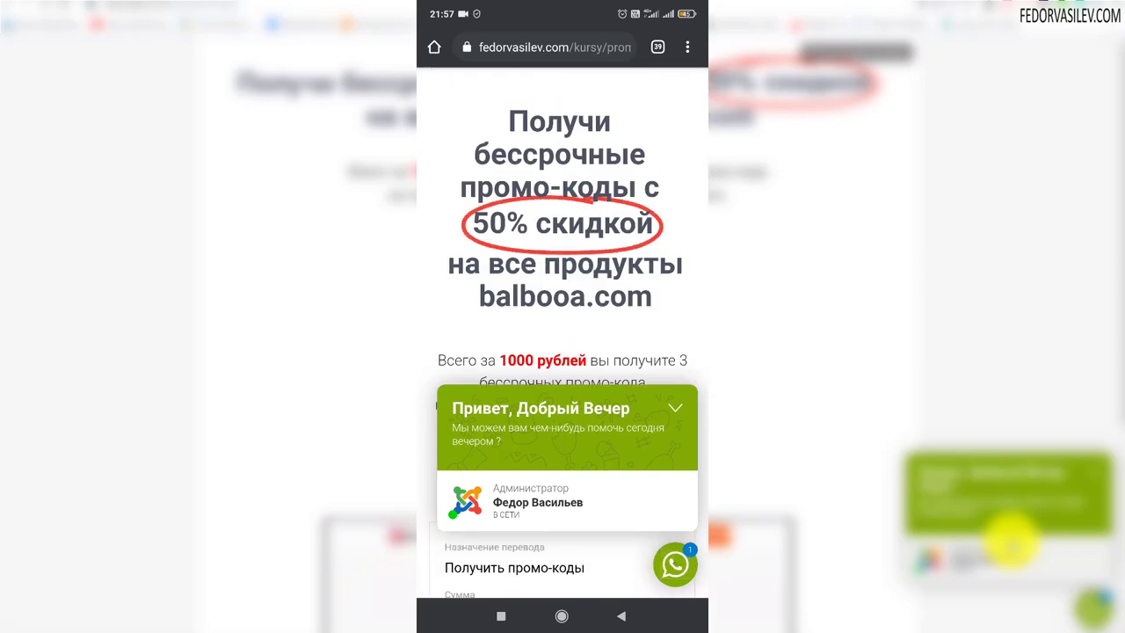
scroll(562, 316, "down", 10)
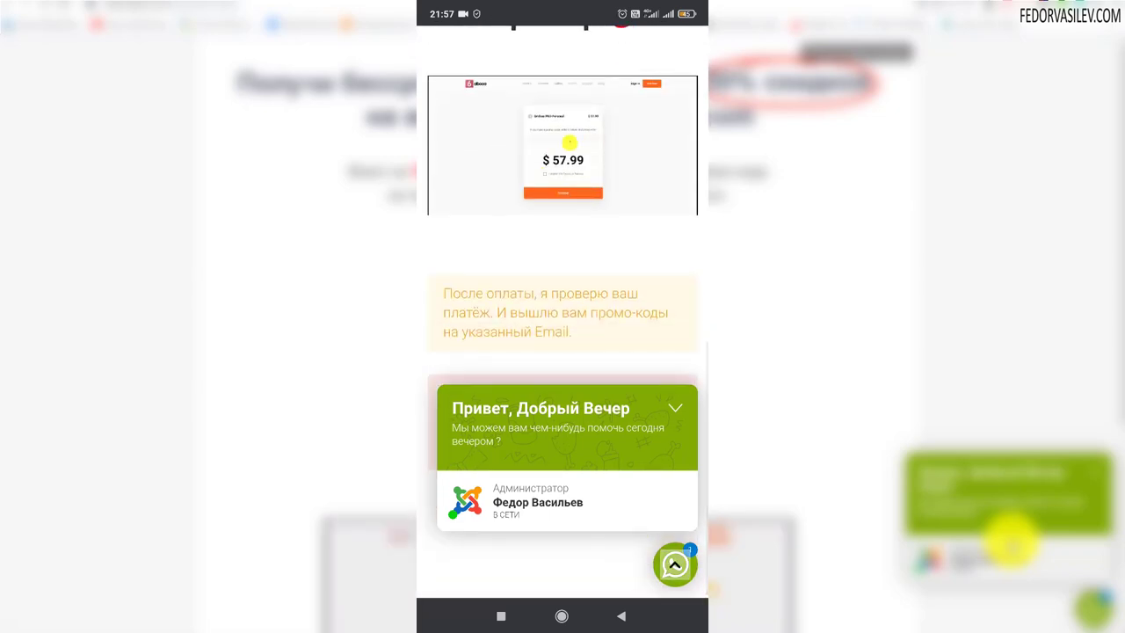
scroll(563, 317, "up", 10)
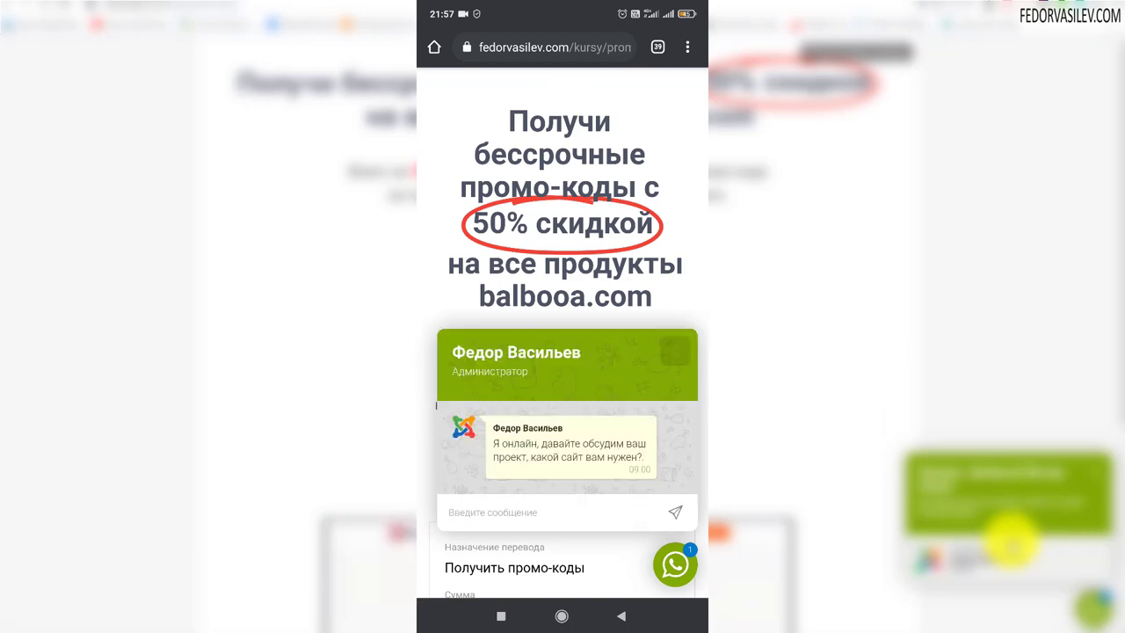
Write "Привет" to the administrator in the site's chat widget and send the message in WhatsApp.
left_click(510, 511)
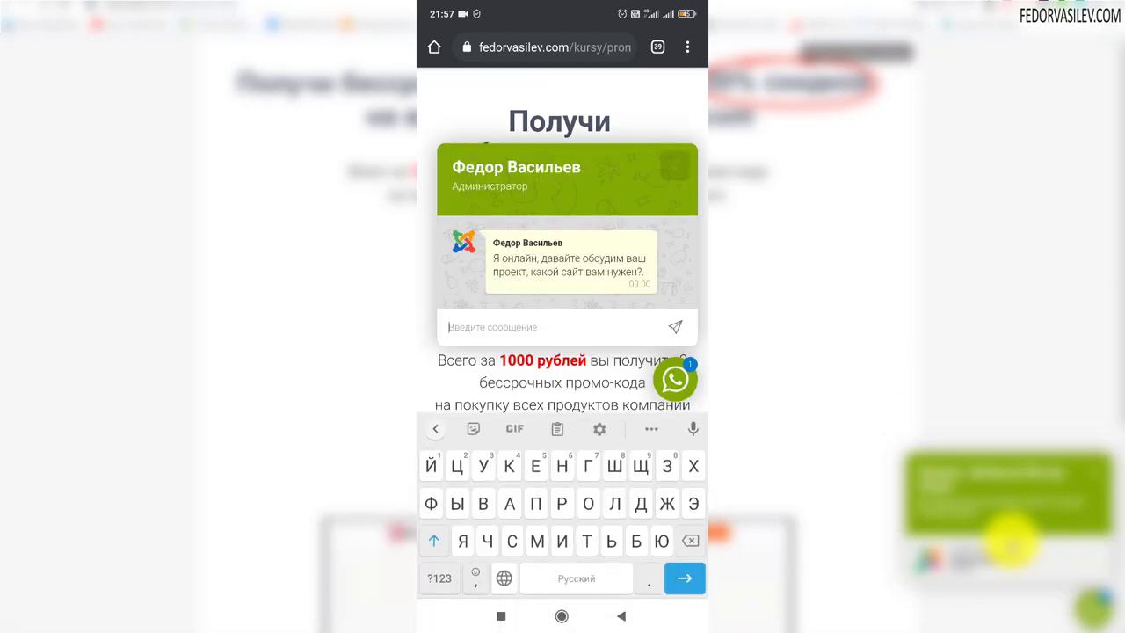
type("Привет")
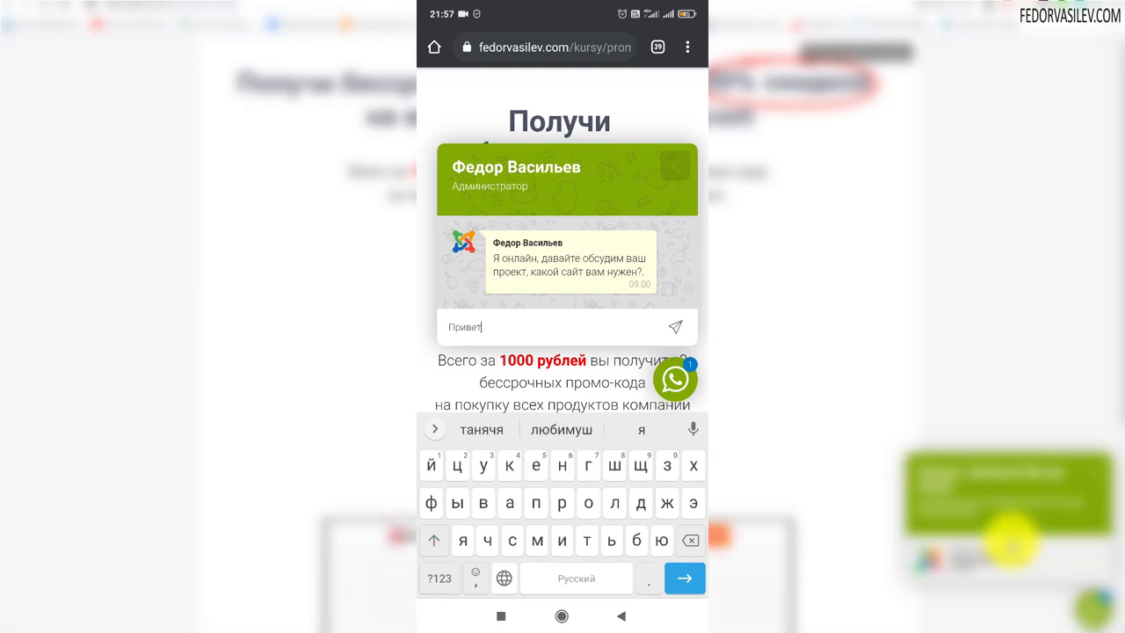
key("Return")
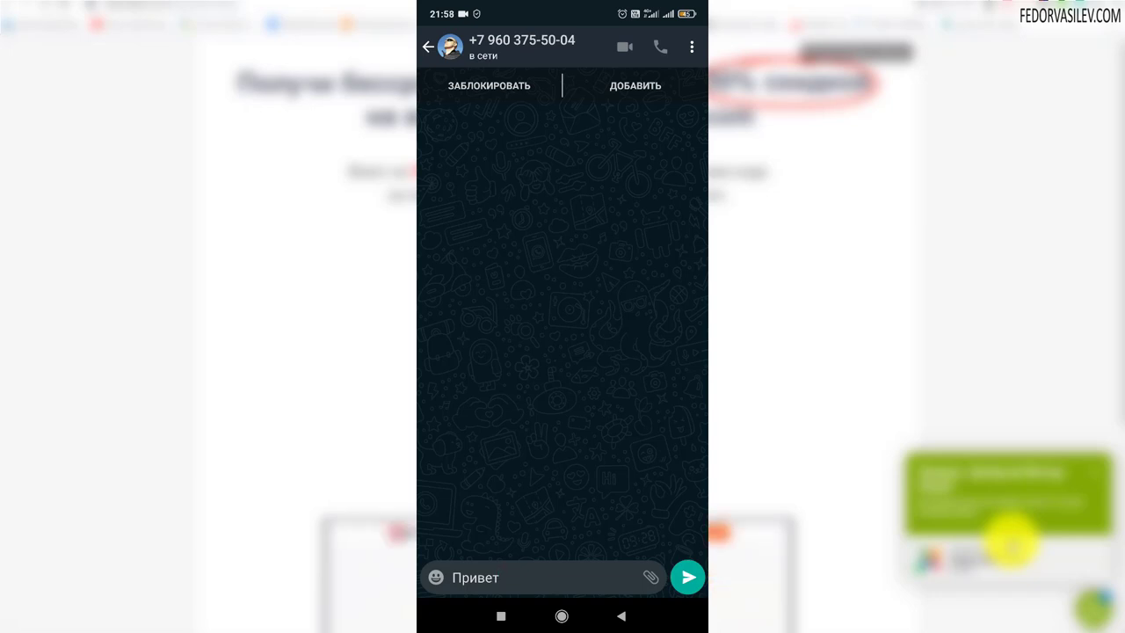
left_click(687, 577)
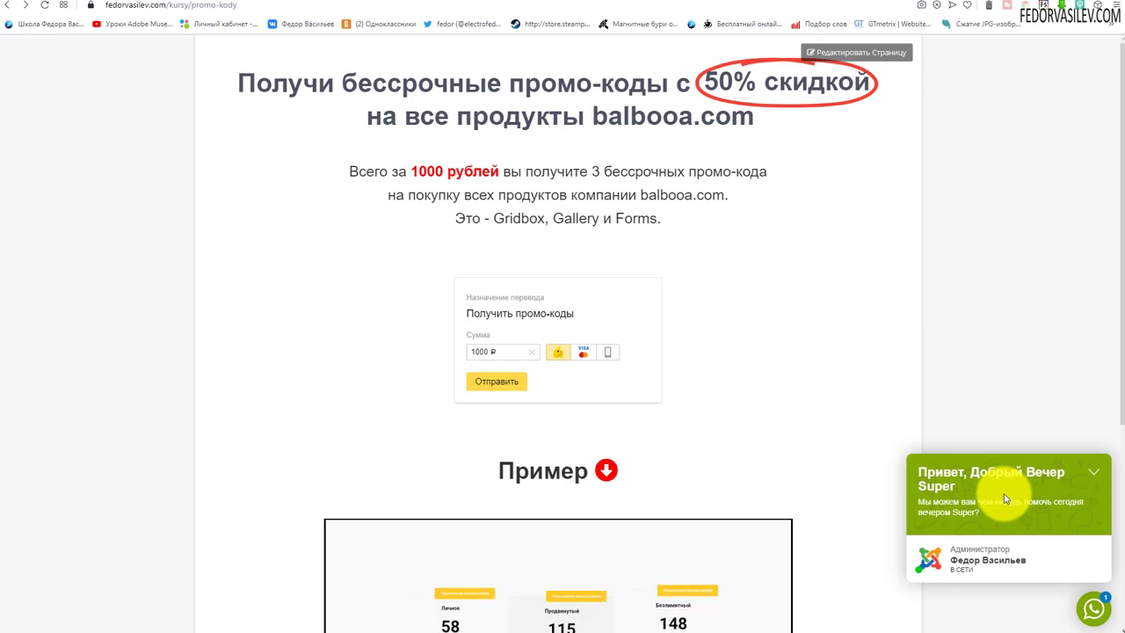
scroll(879, 422, "down", 3)
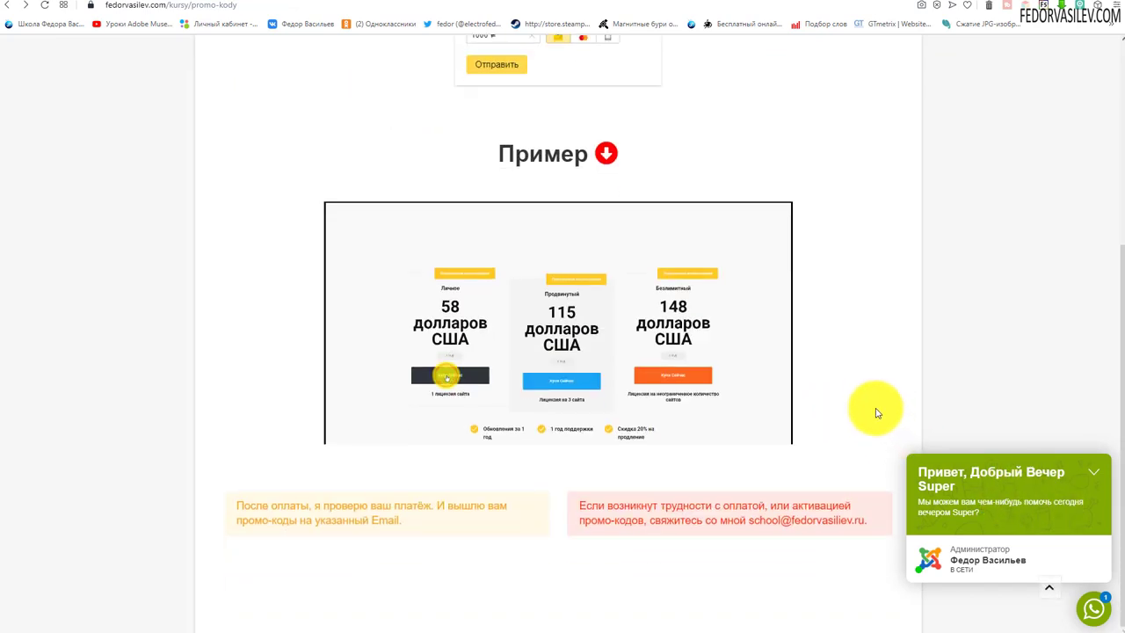
scroll(877, 413, "up", 3)
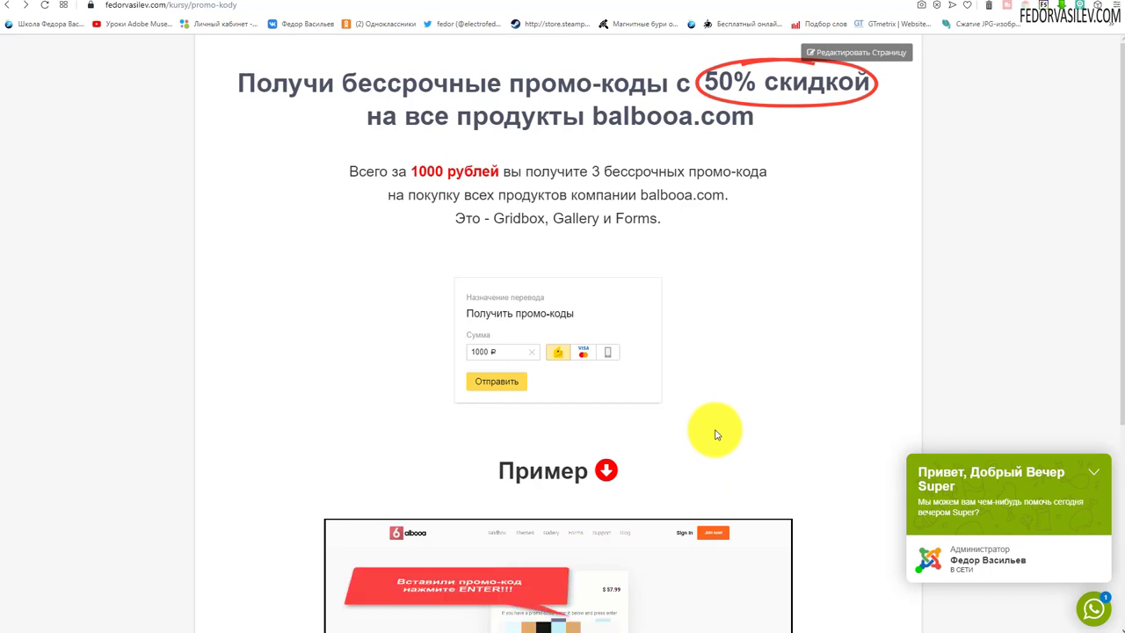